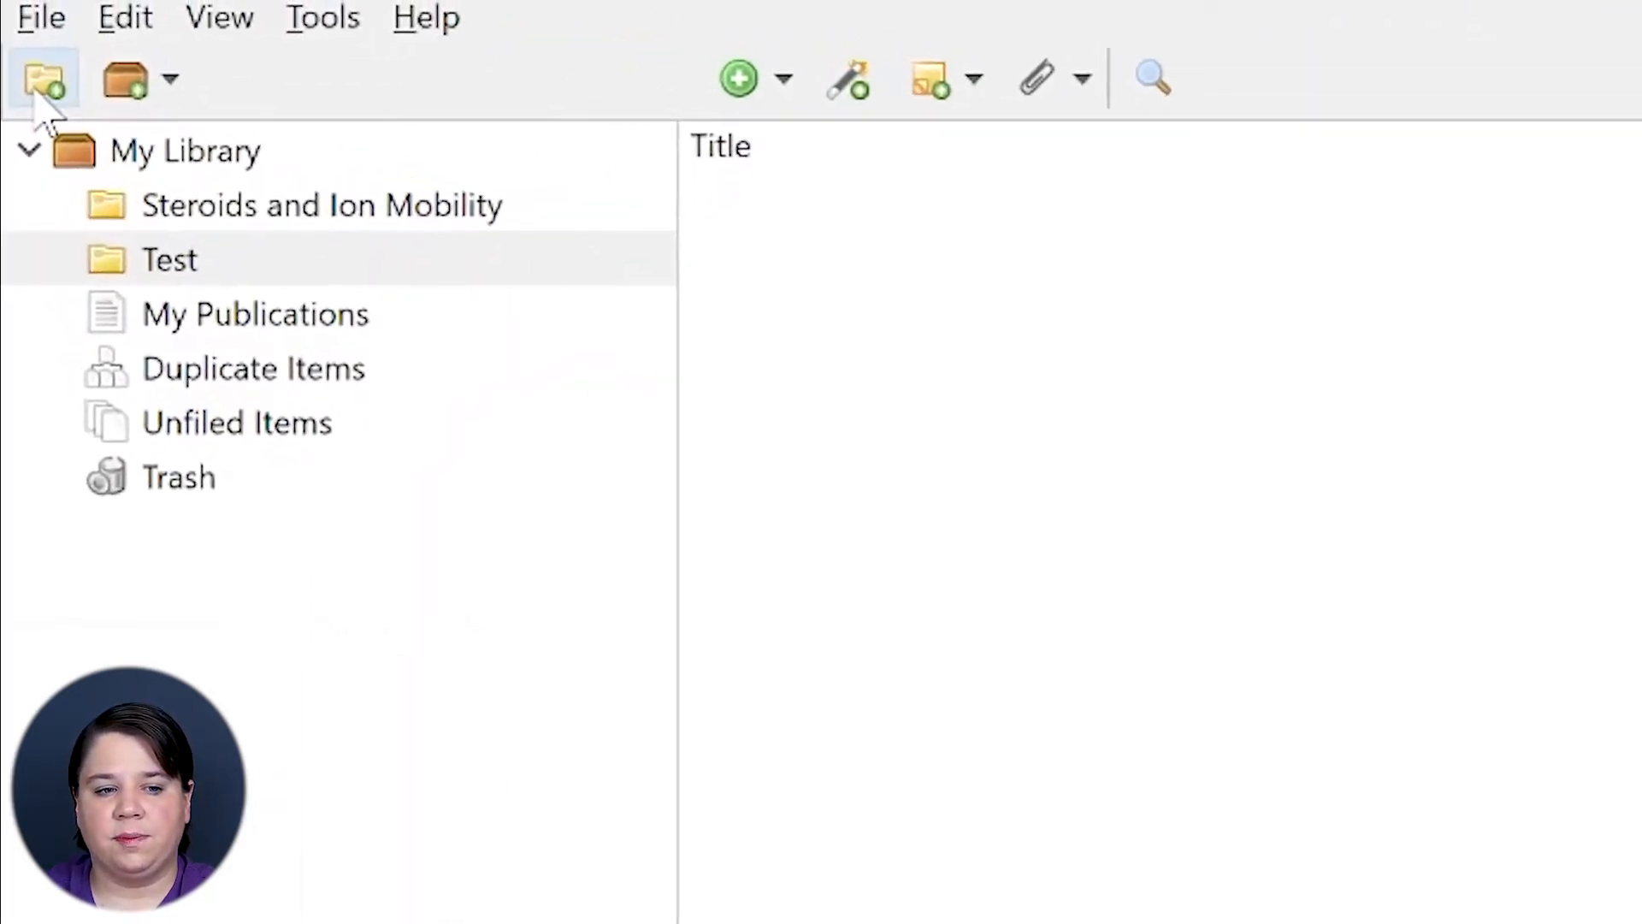
Open the naming prompt for a new collection and cancel it.
{"action": "left_click", "coordinate": [43, 81]}
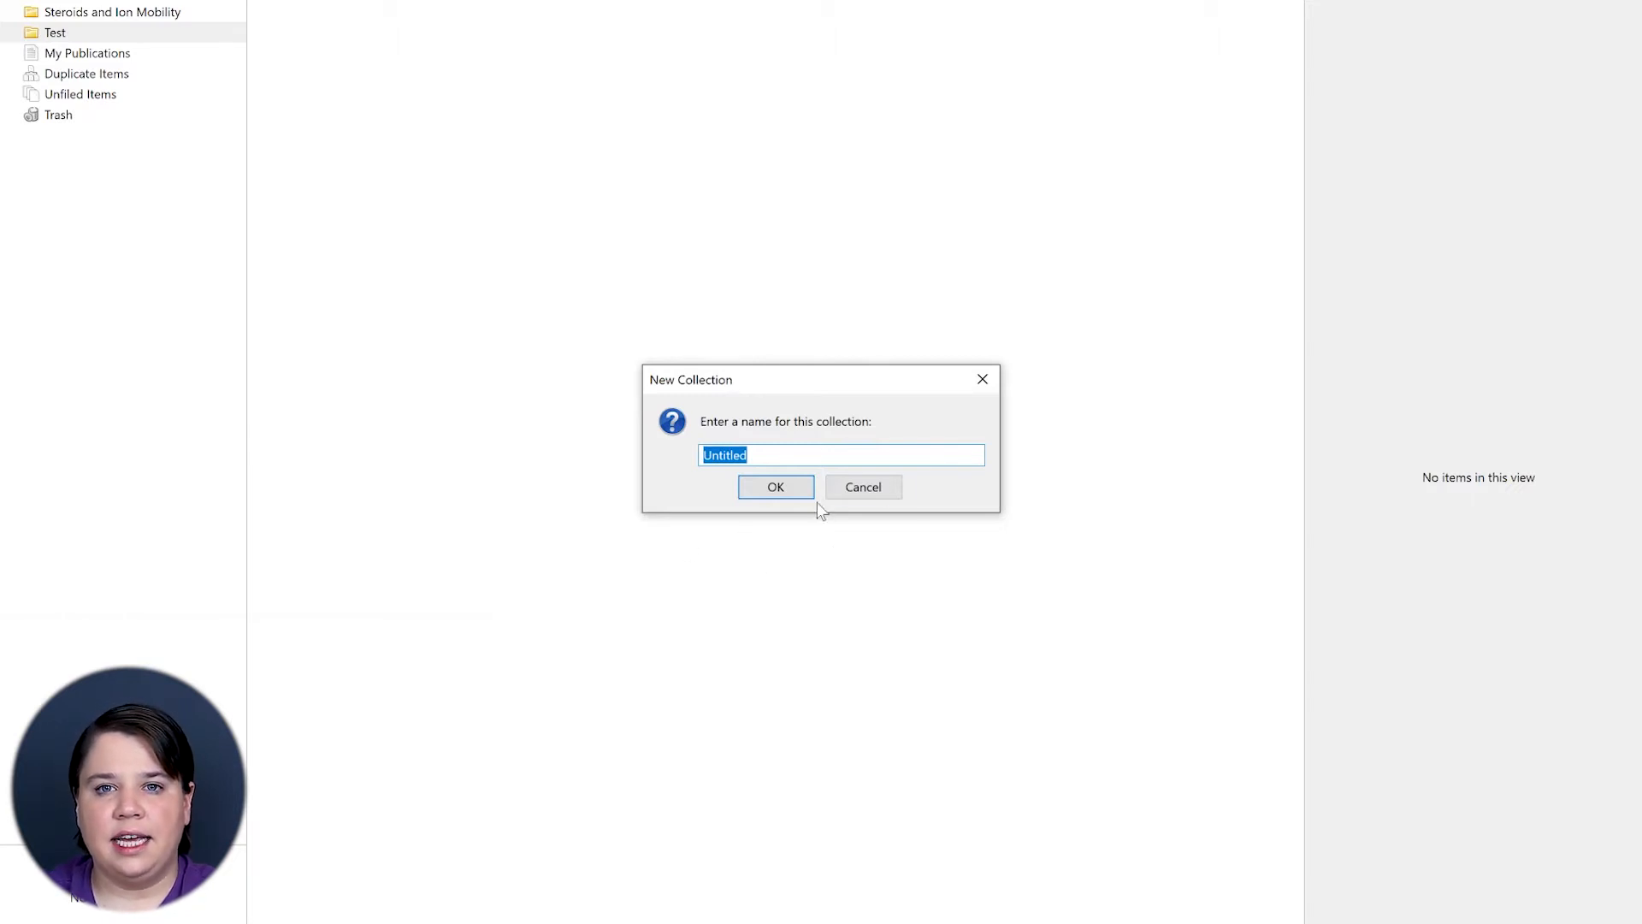
{"action": "left_click", "coordinate": [983, 377]}
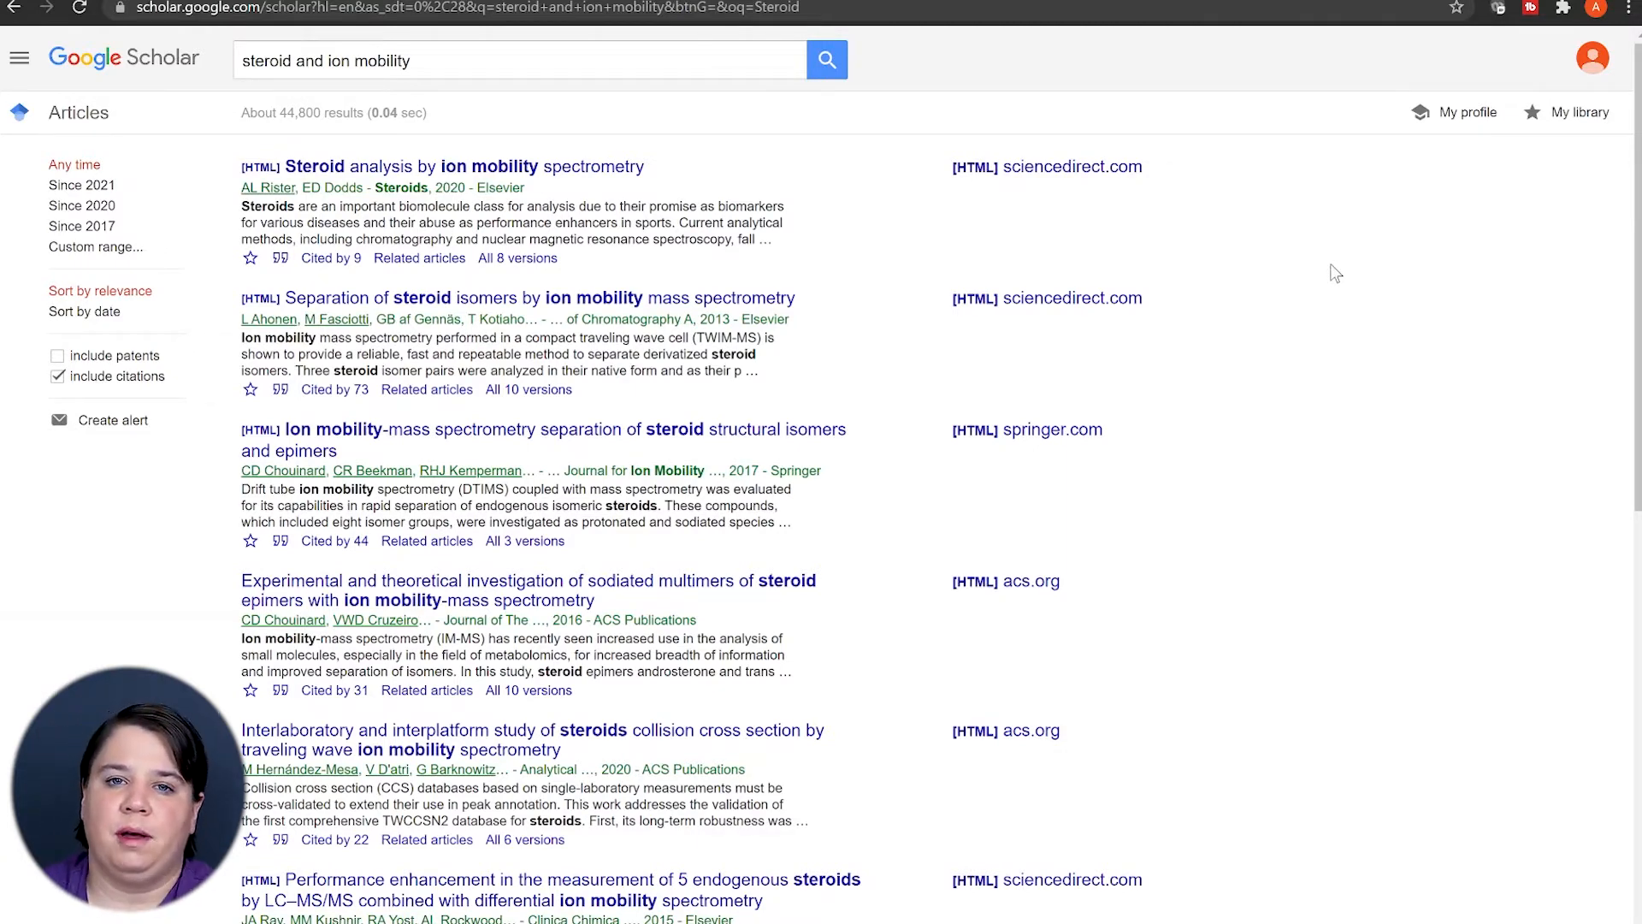
From the Google Scholar results, open the acs.org version of "Application of group I metal adduction to the separation of steroids" and display its PDF.
{"action": "scroll", "coordinate": [1335, 272], "scroll_direction": "down", "scroll_amount": 6}
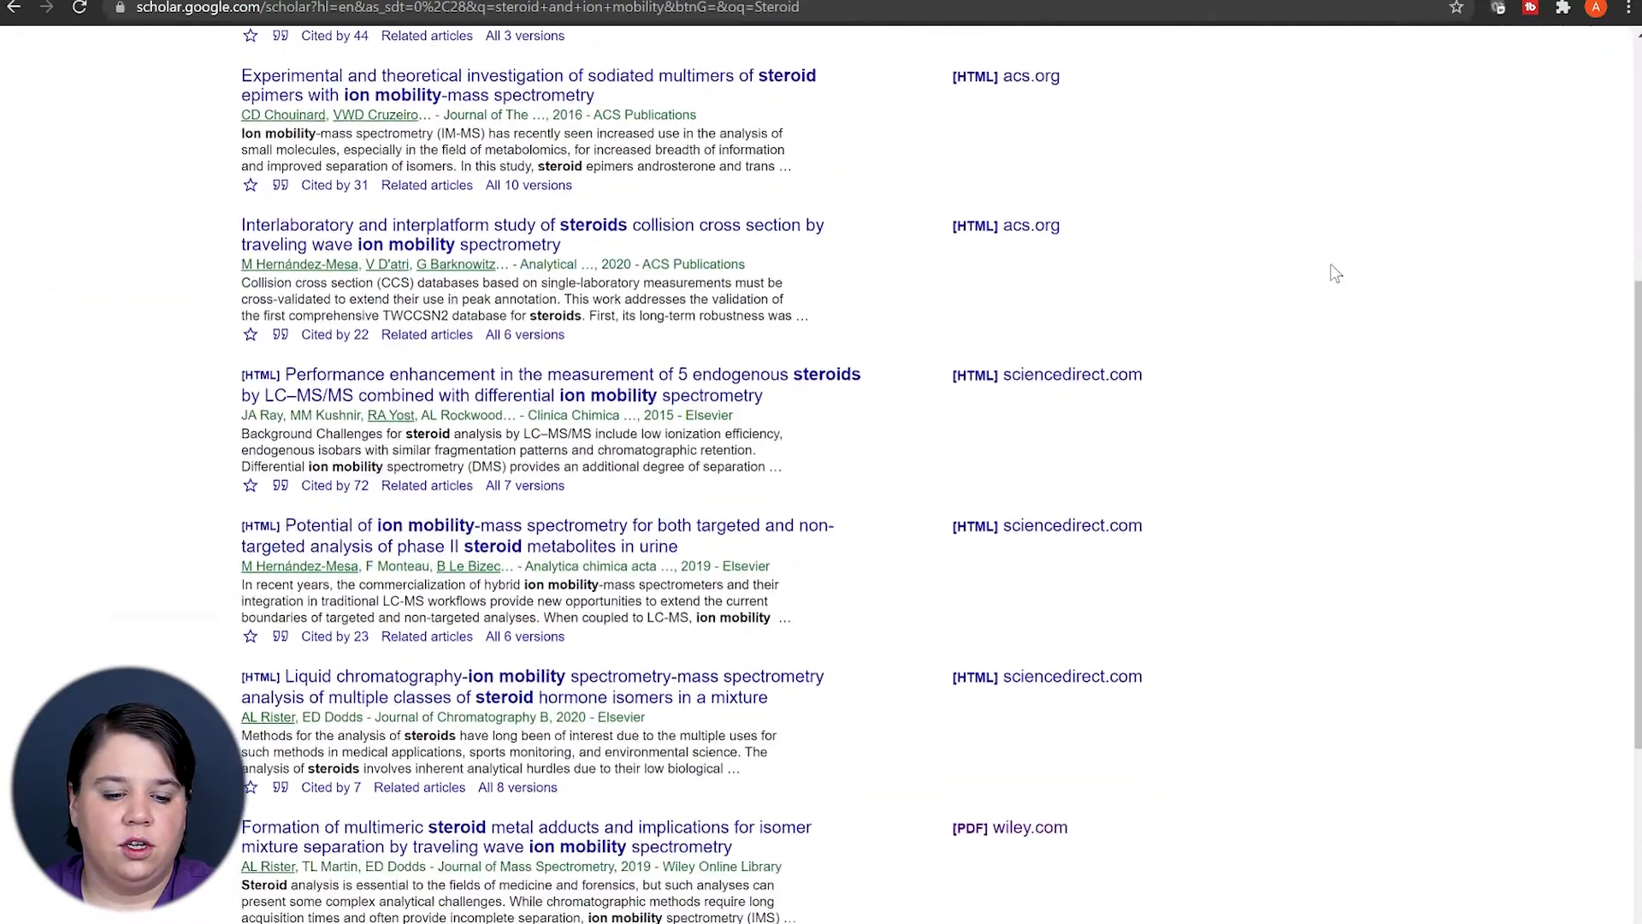
{"action": "scroll", "coordinate": [1334, 272], "scroll_direction": "down", "scroll_amount": 2}
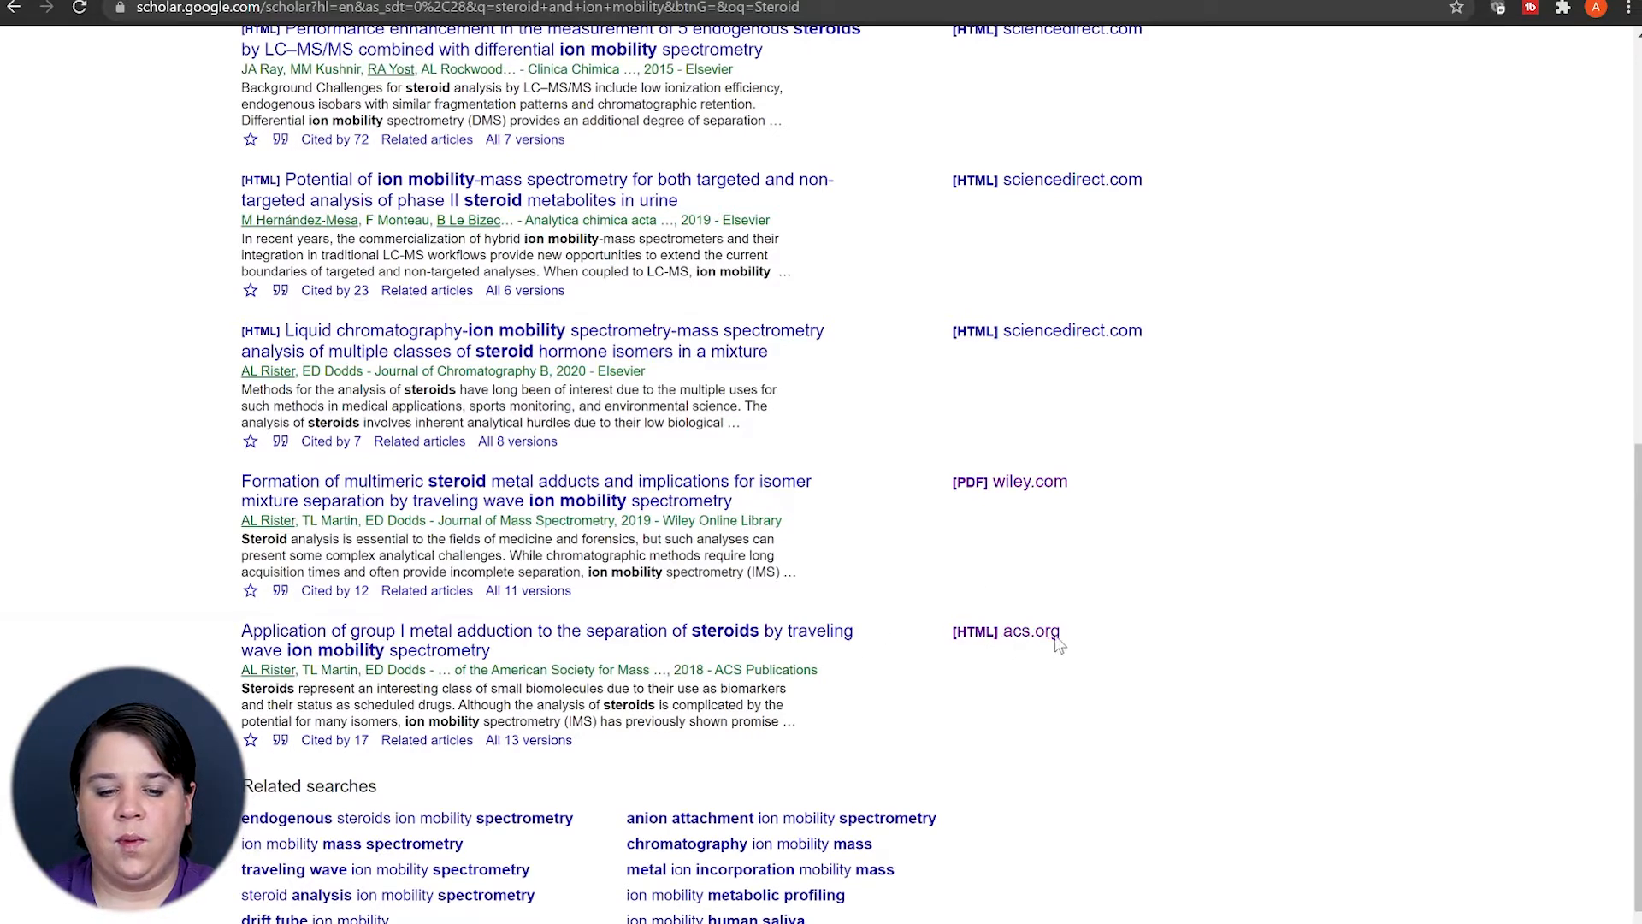
{"action": "right_click", "coordinate": [1010, 633]}
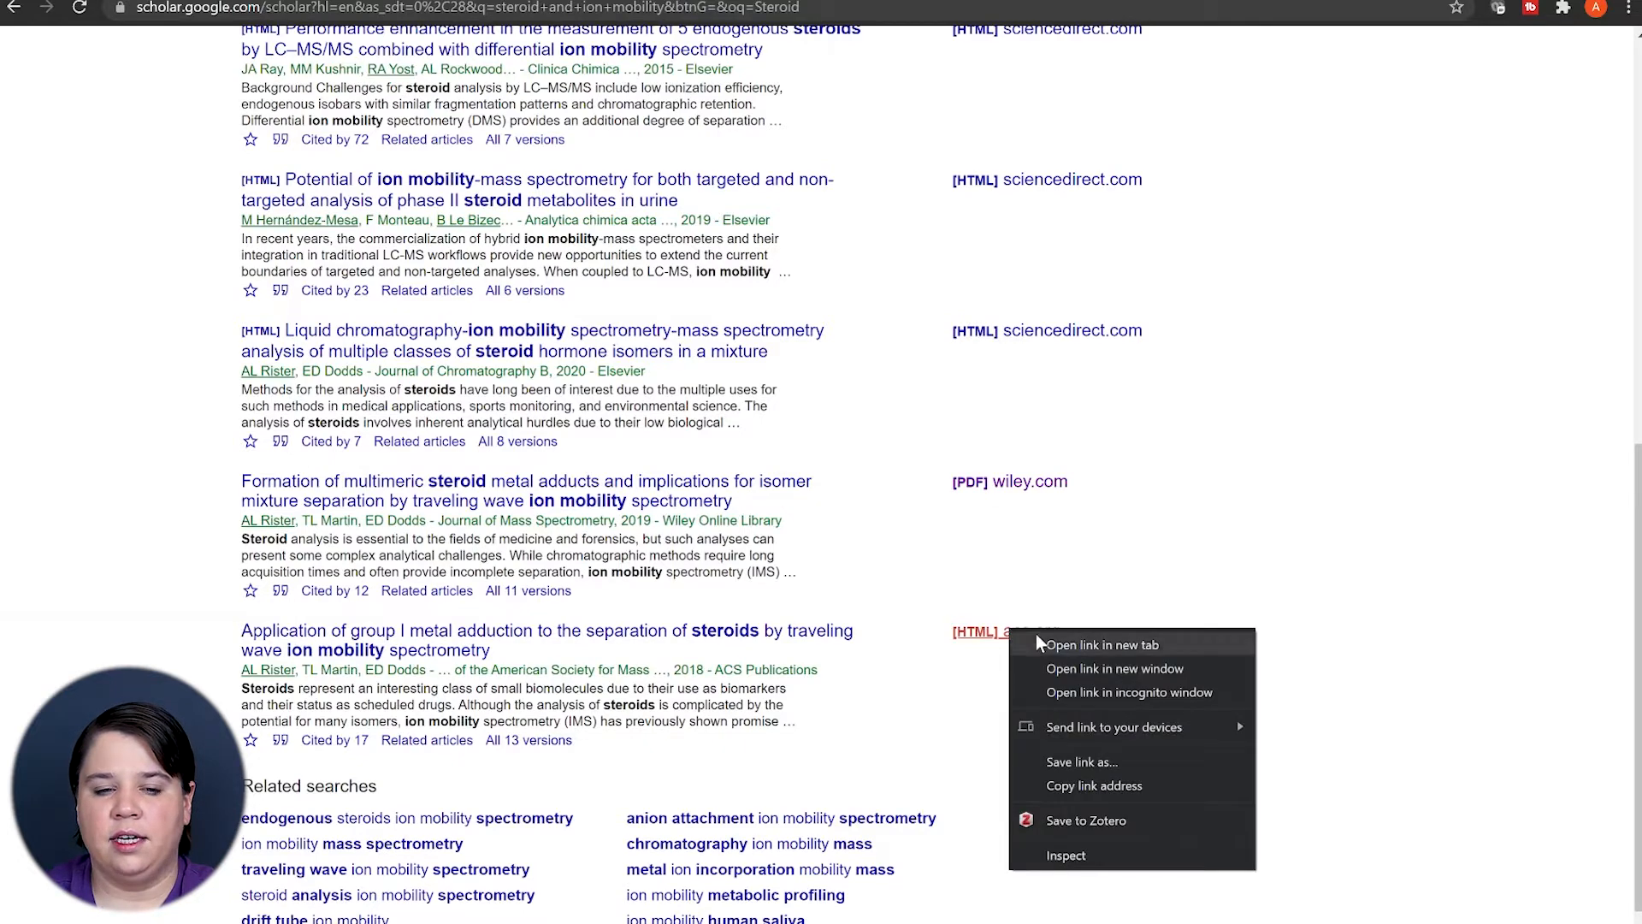
{"action": "left_click", "coordinate": [1038, 644]}
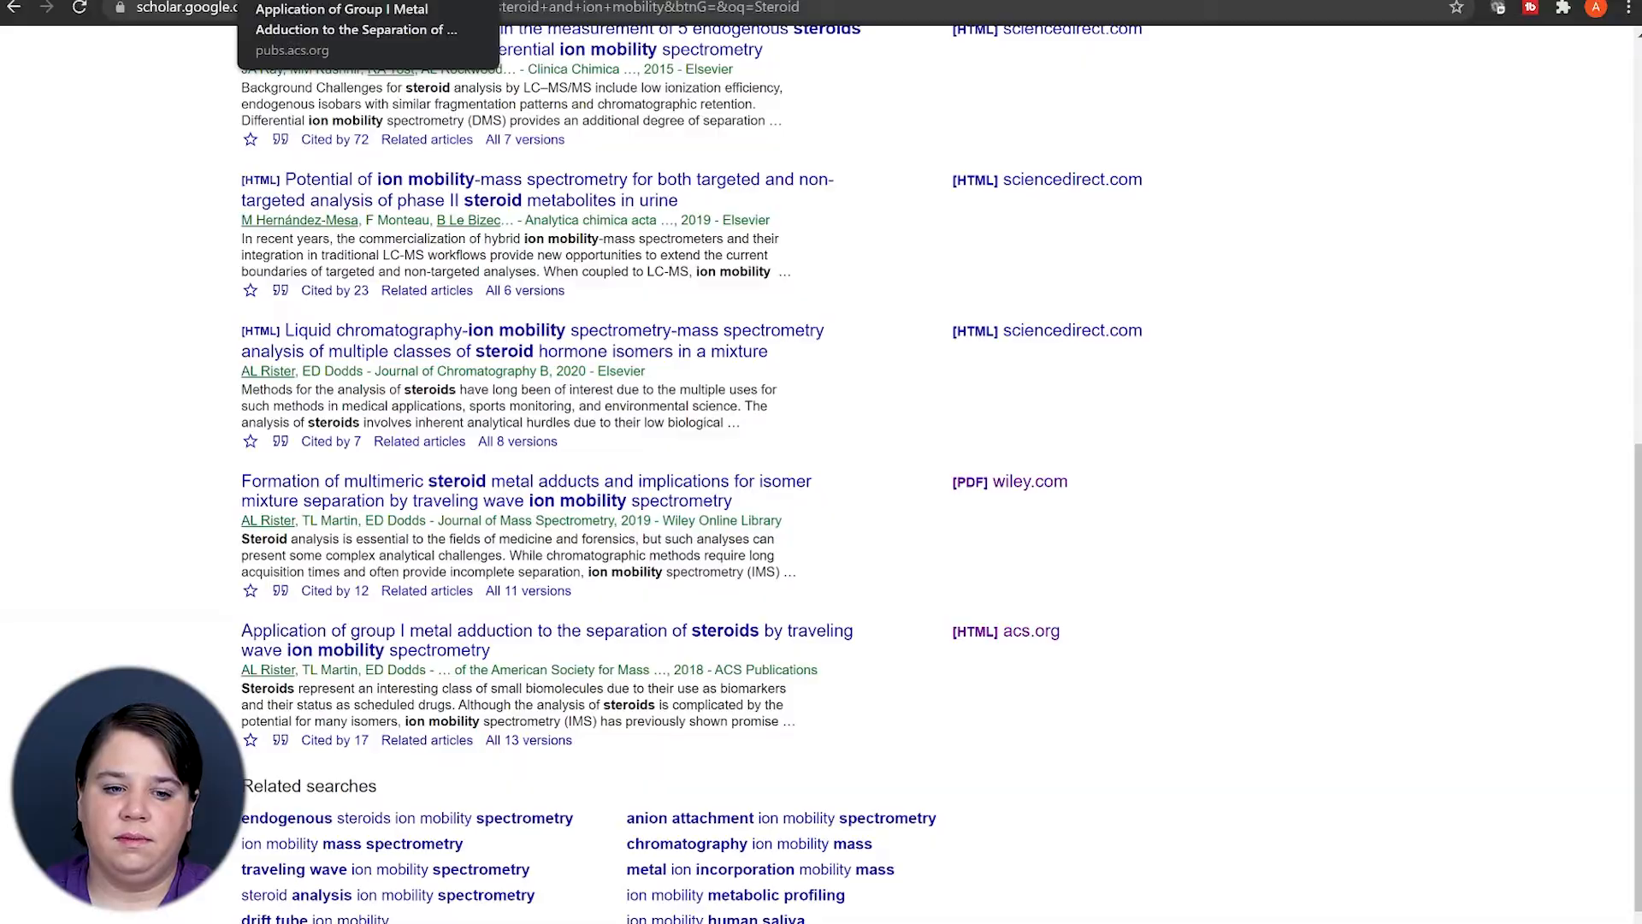
{"action": "left_click", "coordinate": [342, 0]}
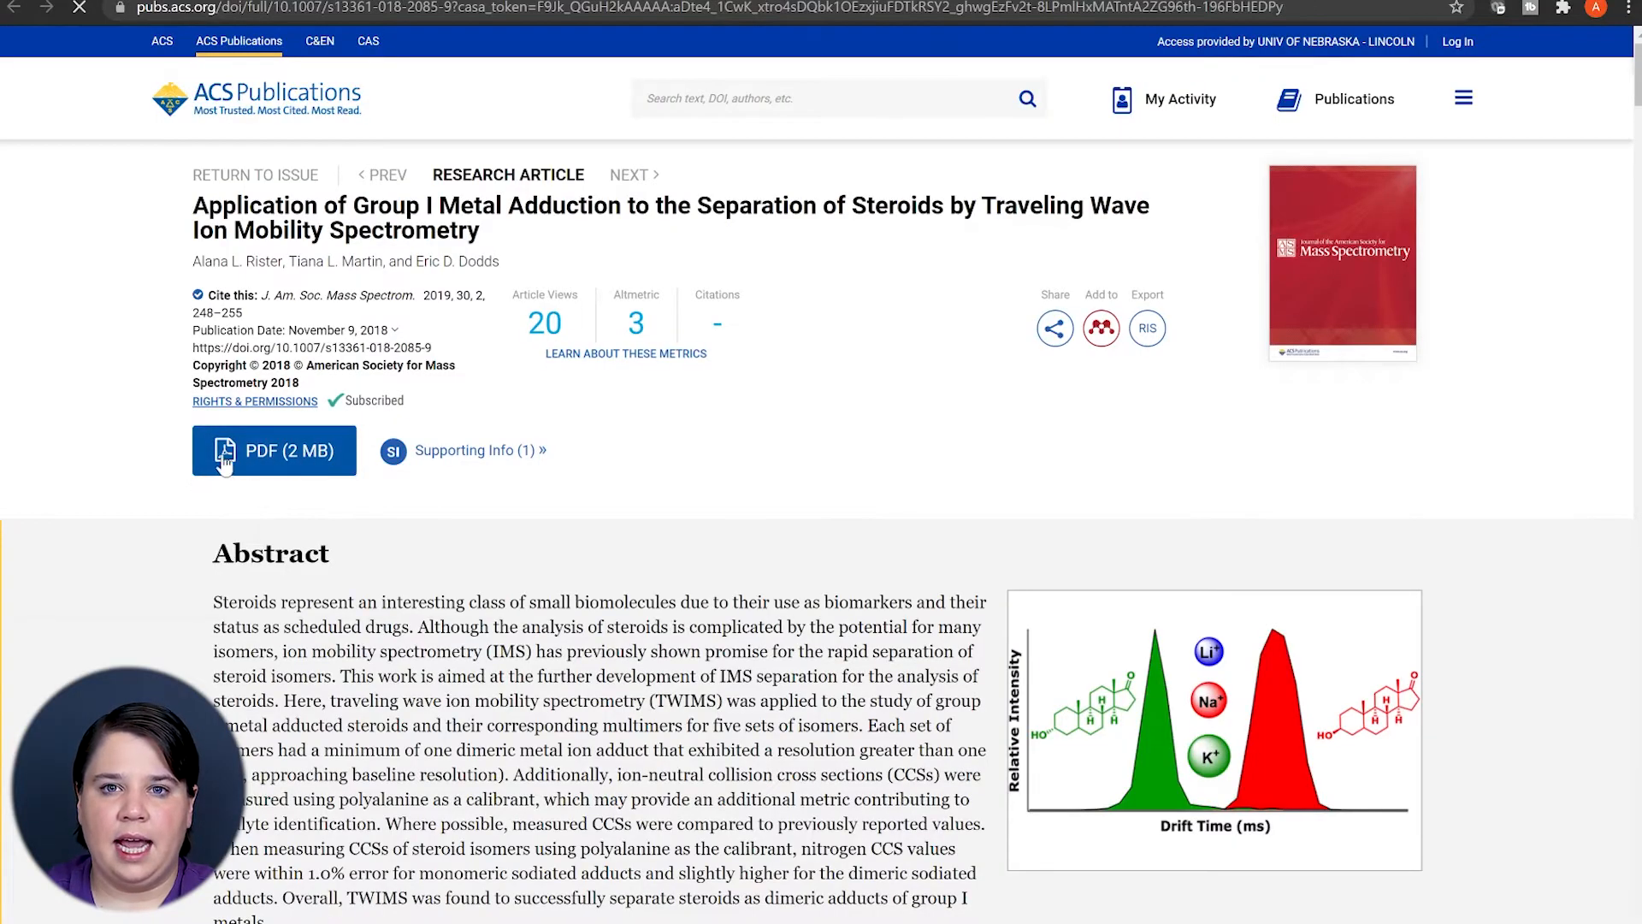
{"action": "left_click", "coordinate": [258, 469]}
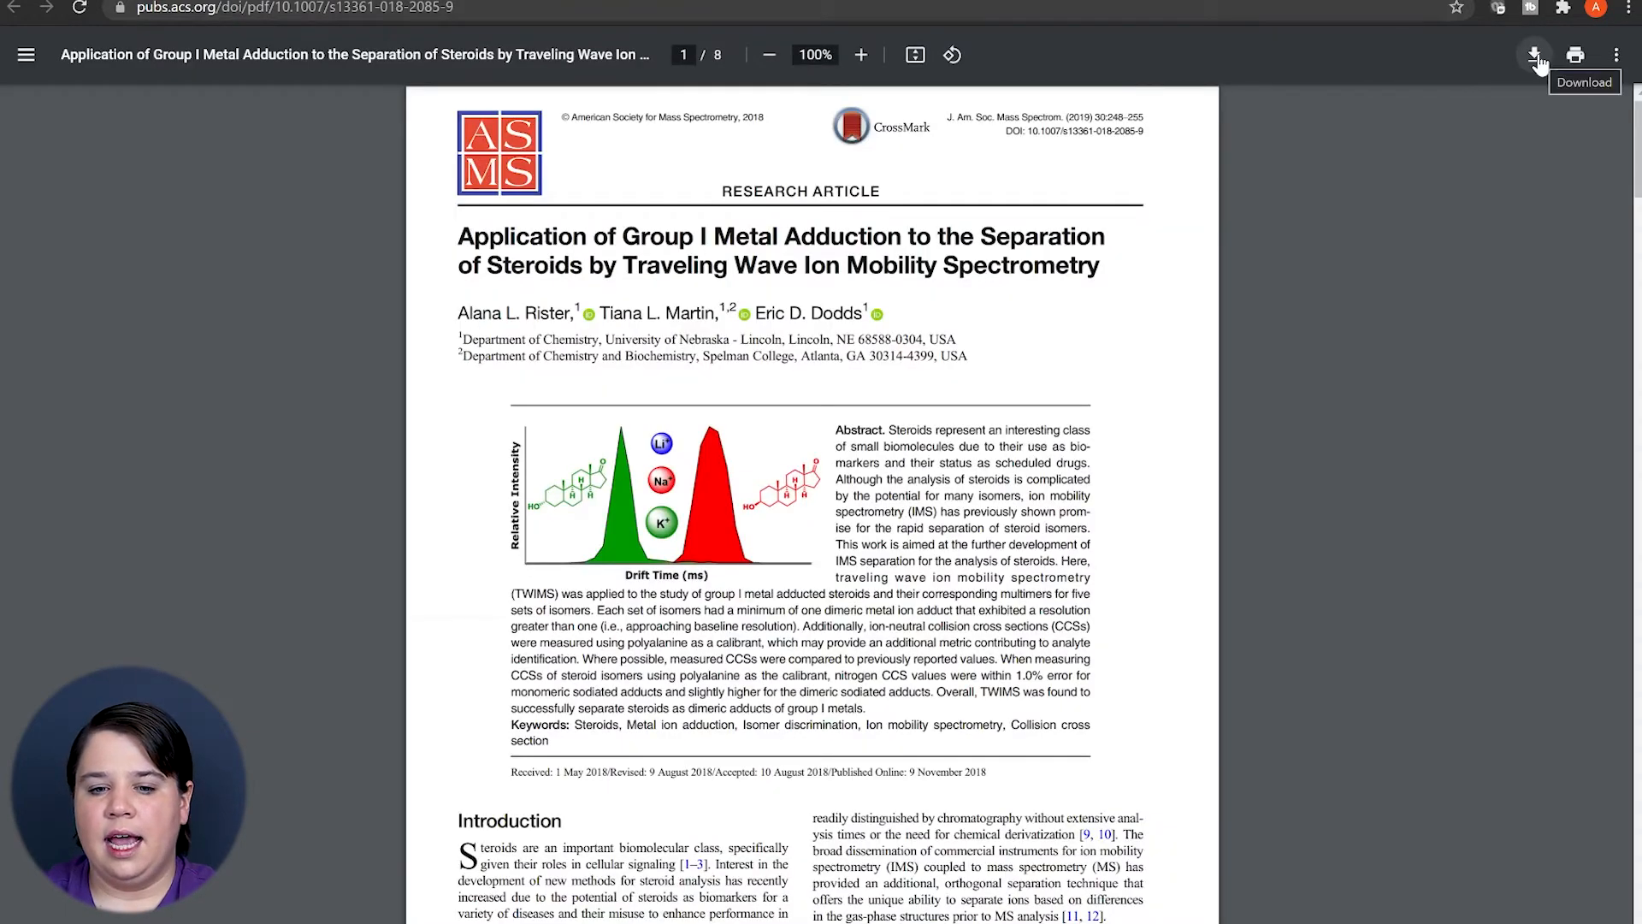
Download the article PDF into the Papers folder inside Downloads, keeping its suggested file name.
{"action": "left_click", "coordinate": [1535, 57]}
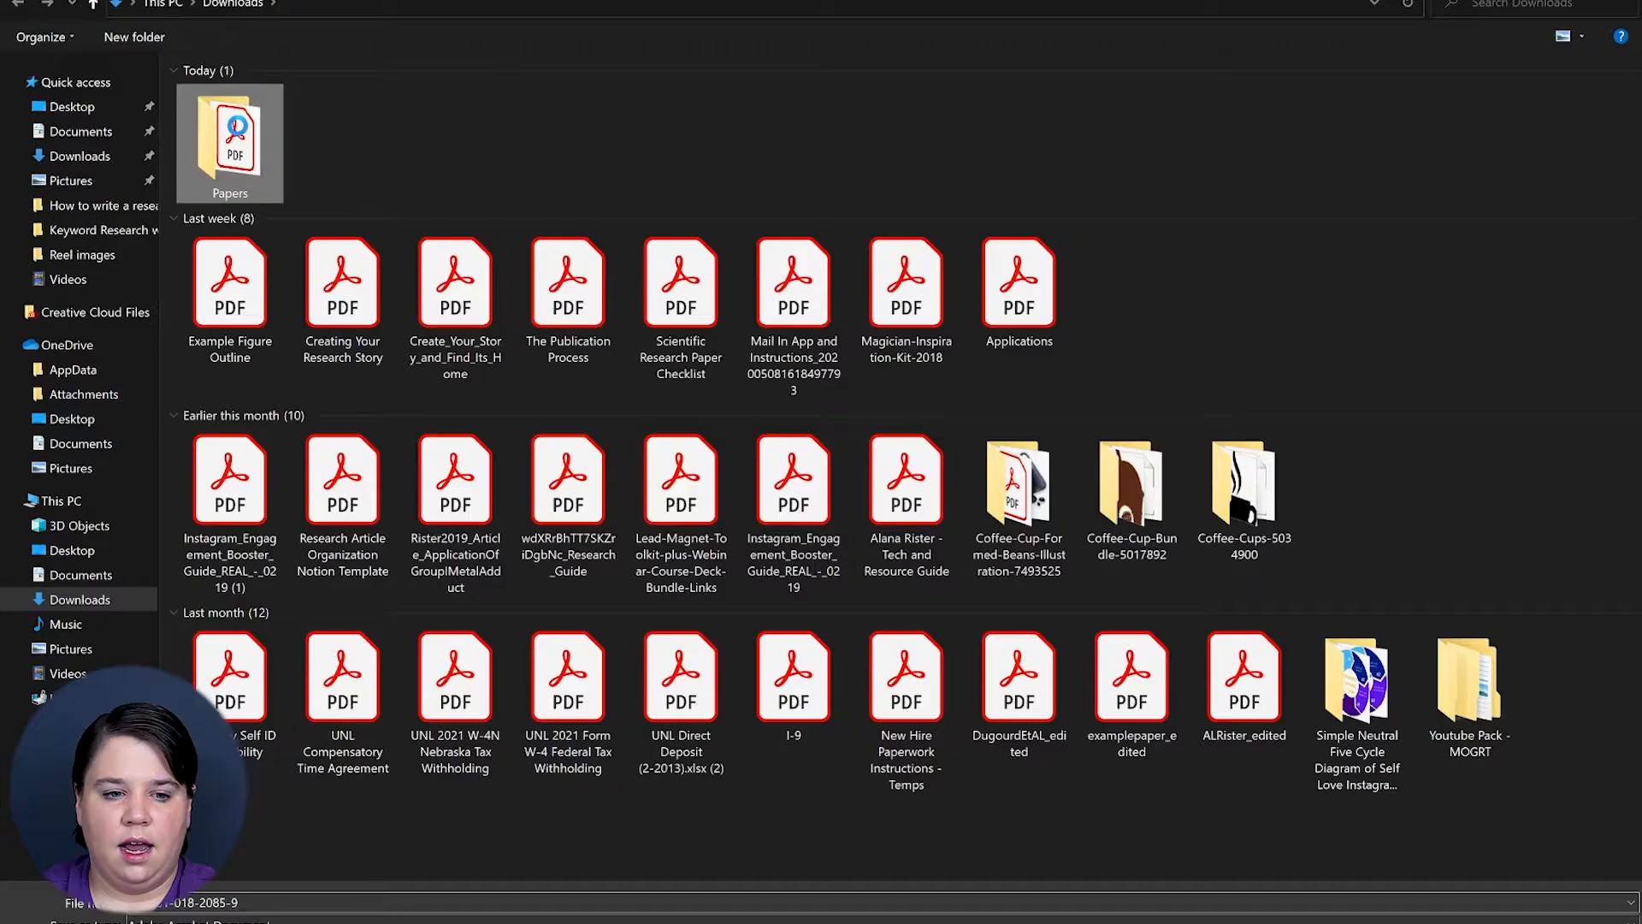
{"action": "double_click", "coordinate": [228, 129]}
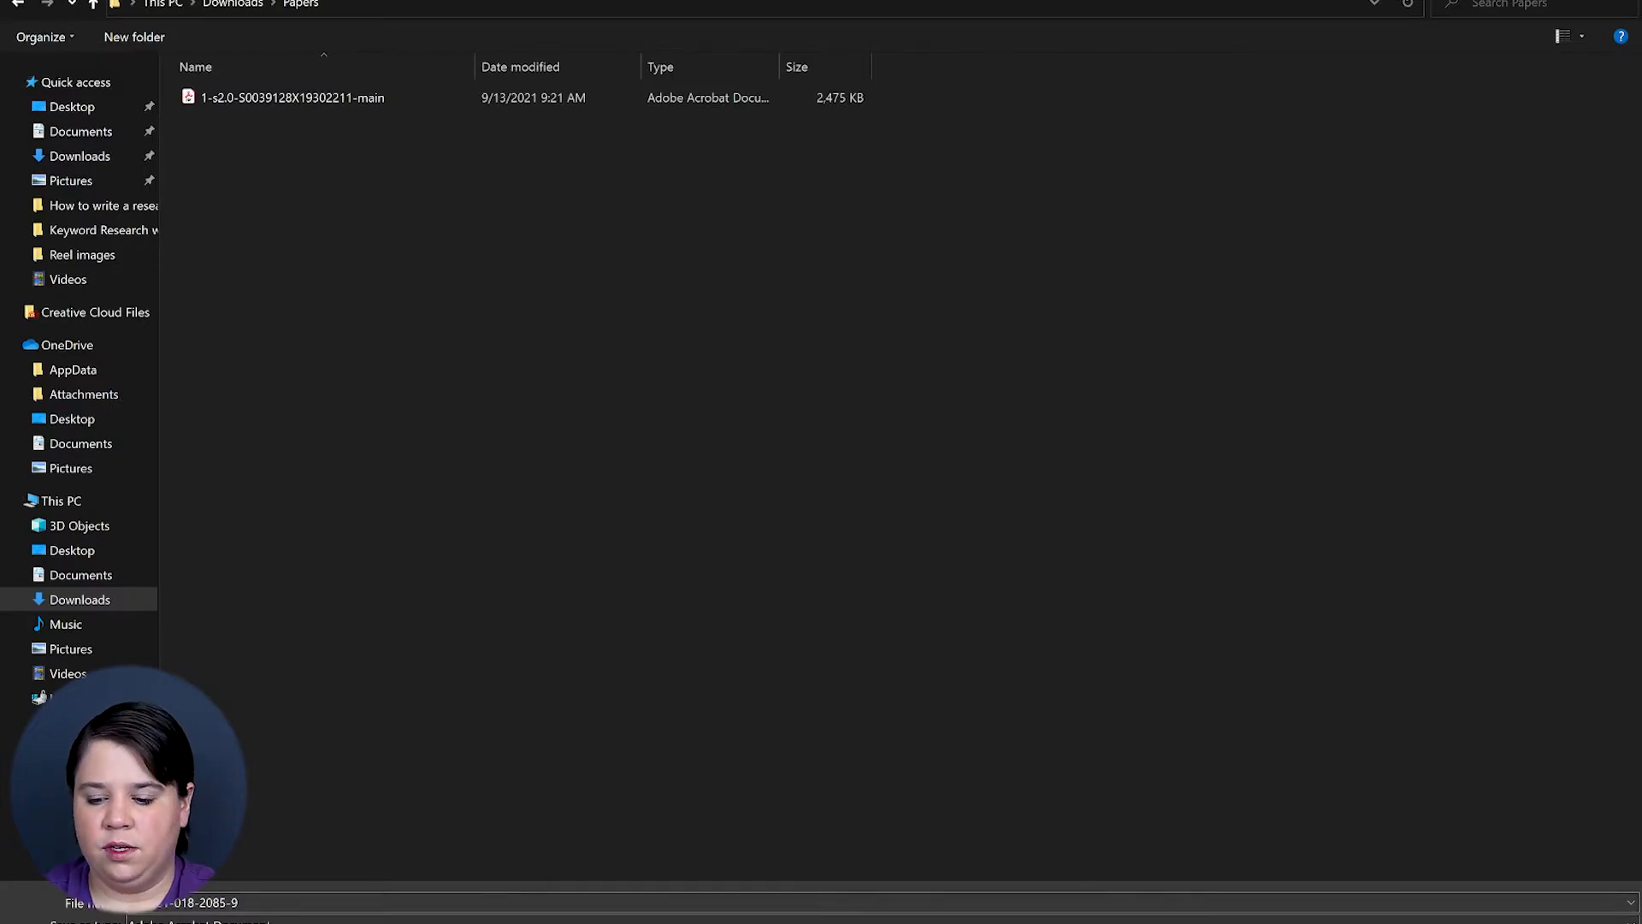
{"action": "key", "text": "Return"}
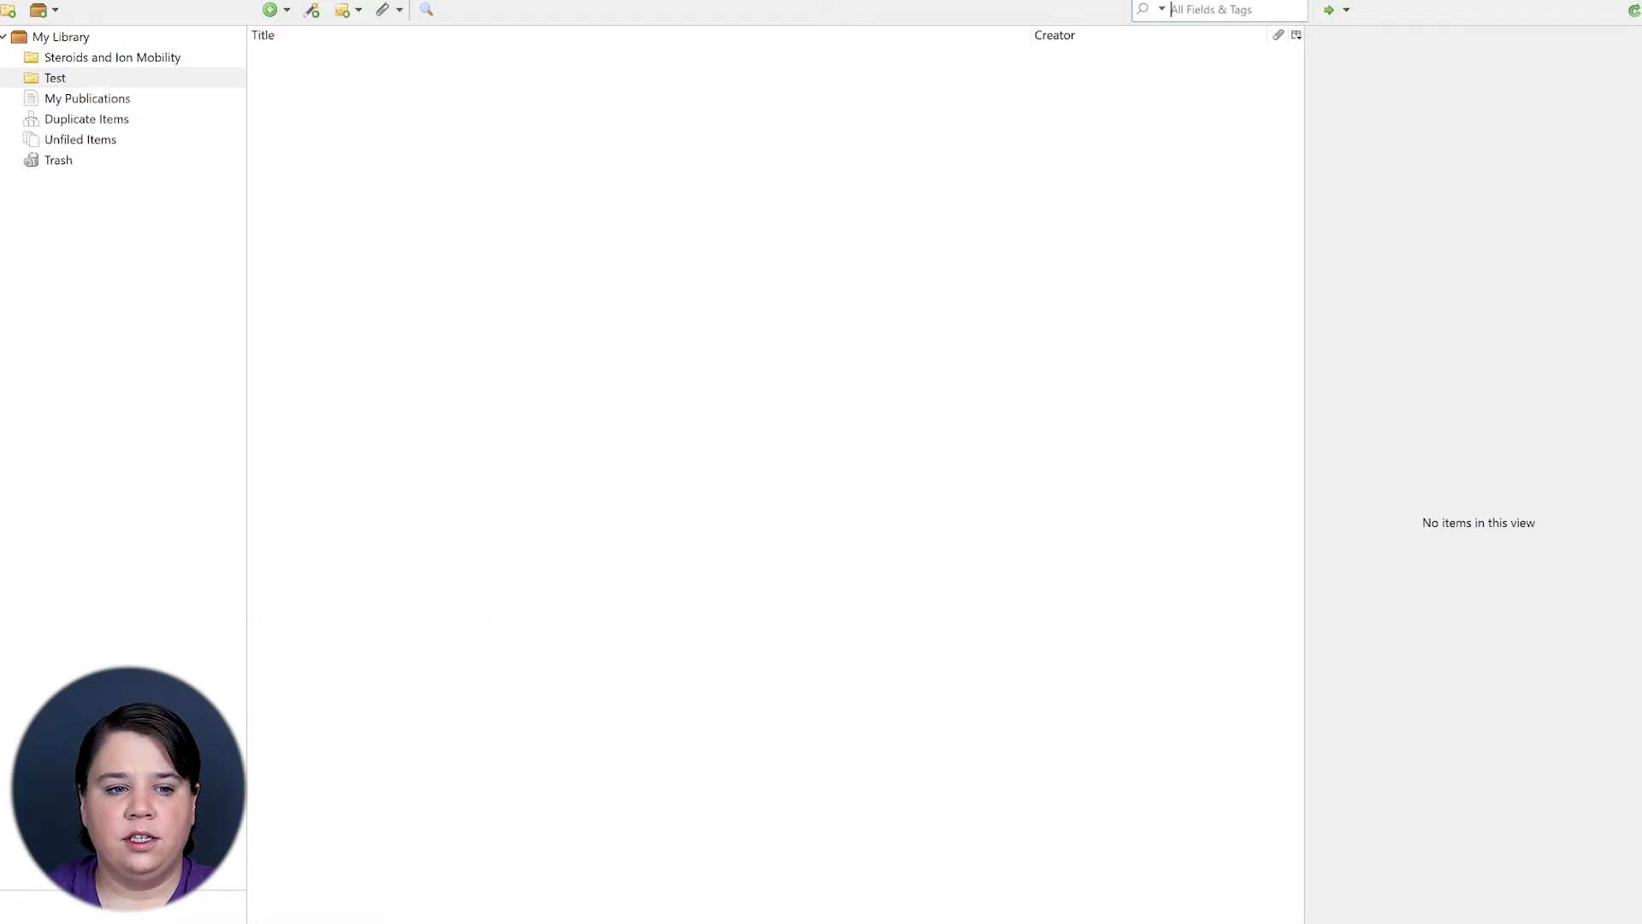
{"action": "left_click", "coordinate": [5, 3]}
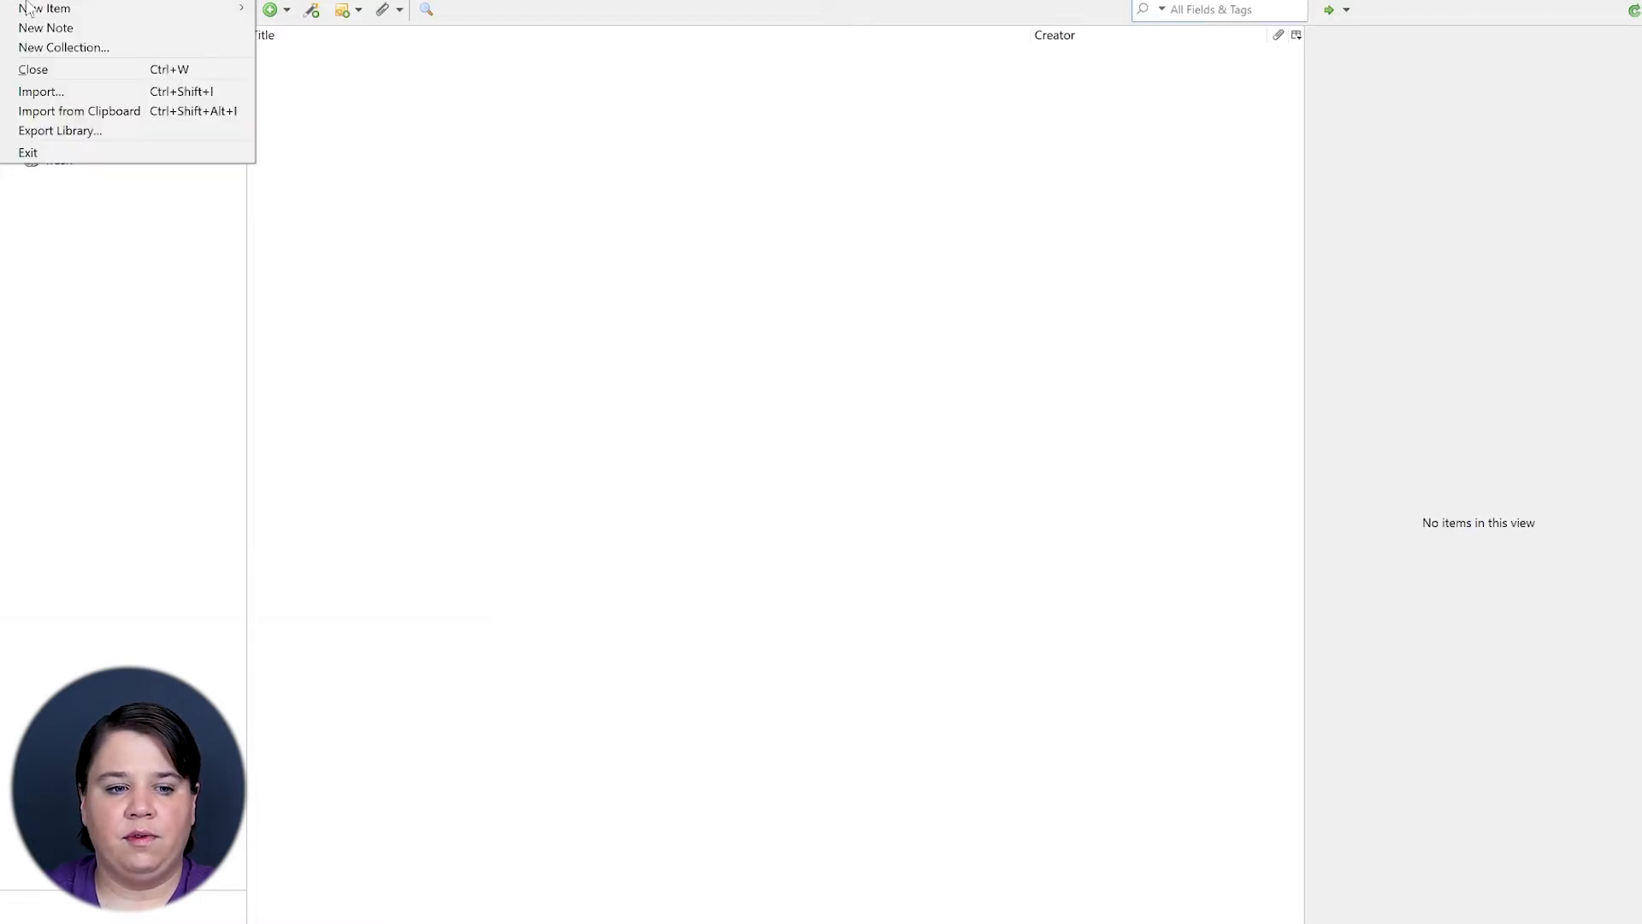
{"action": "left_click", "coordinate": [62, 92]}
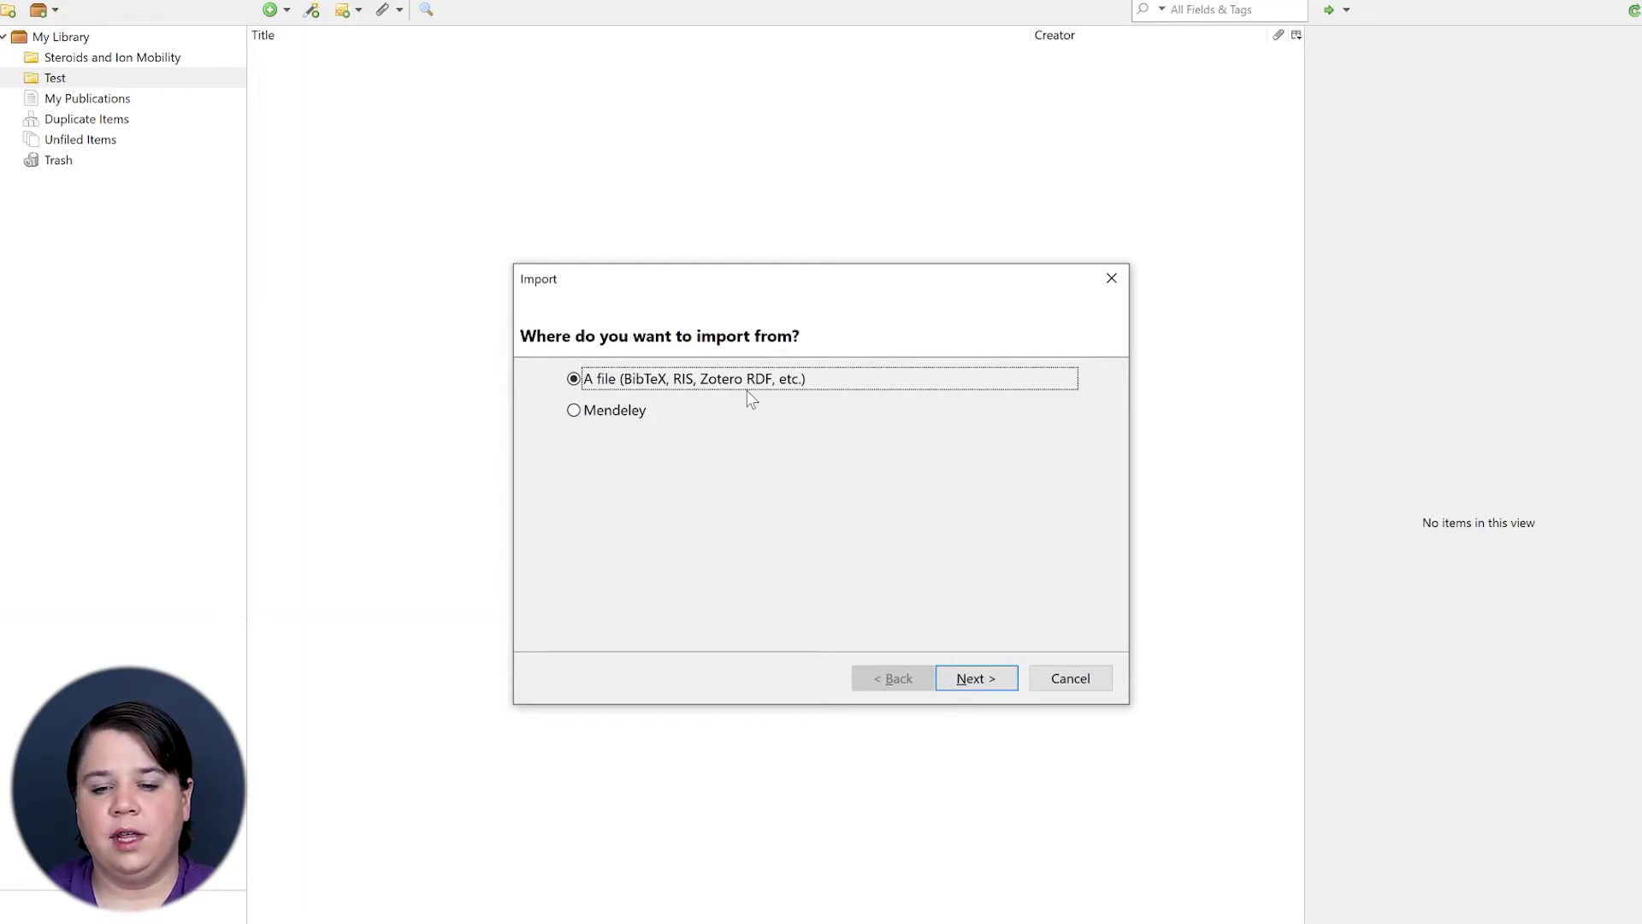
{"action": "left_click", "coordinate": [1111, 280]}
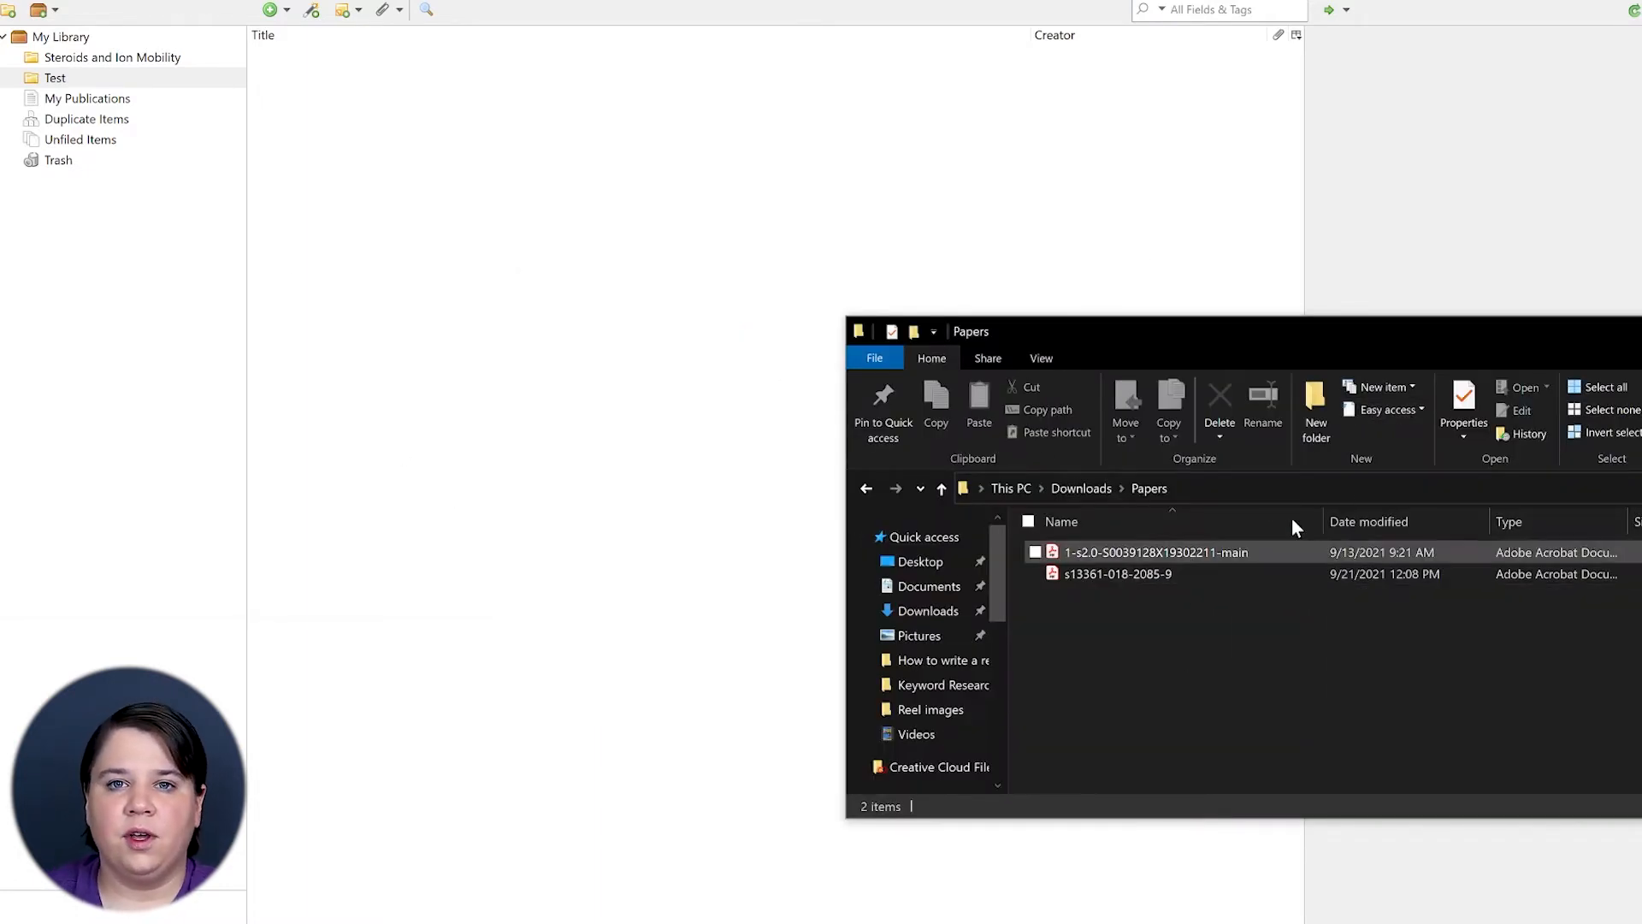
{"action": "left_click", "coordinate": [1127, 581]}
{"action": "left_click_drag", "start_coordinate": [1141, 577], "coordinate": [545, 284]}
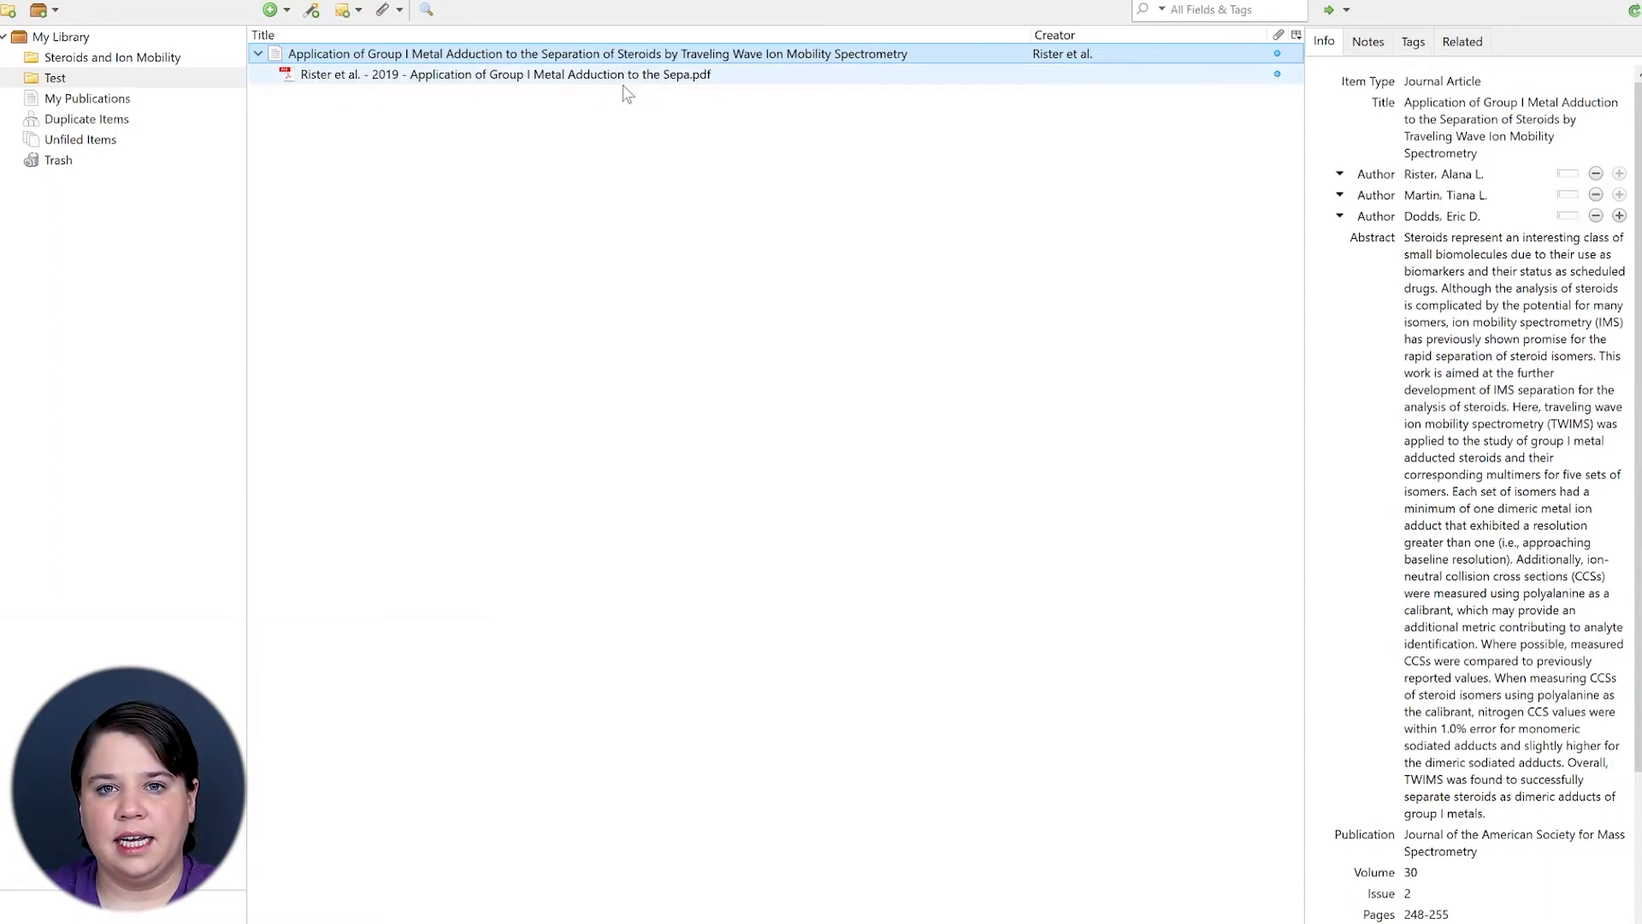
Examine the imported article's bibliographic details, including title, authors, abstract, publication, pages, date and DOI.
{"action": "left_click", "coordinate": [1498, 101]}
{"action": "left_click", "coordinate": [1592, 529]}
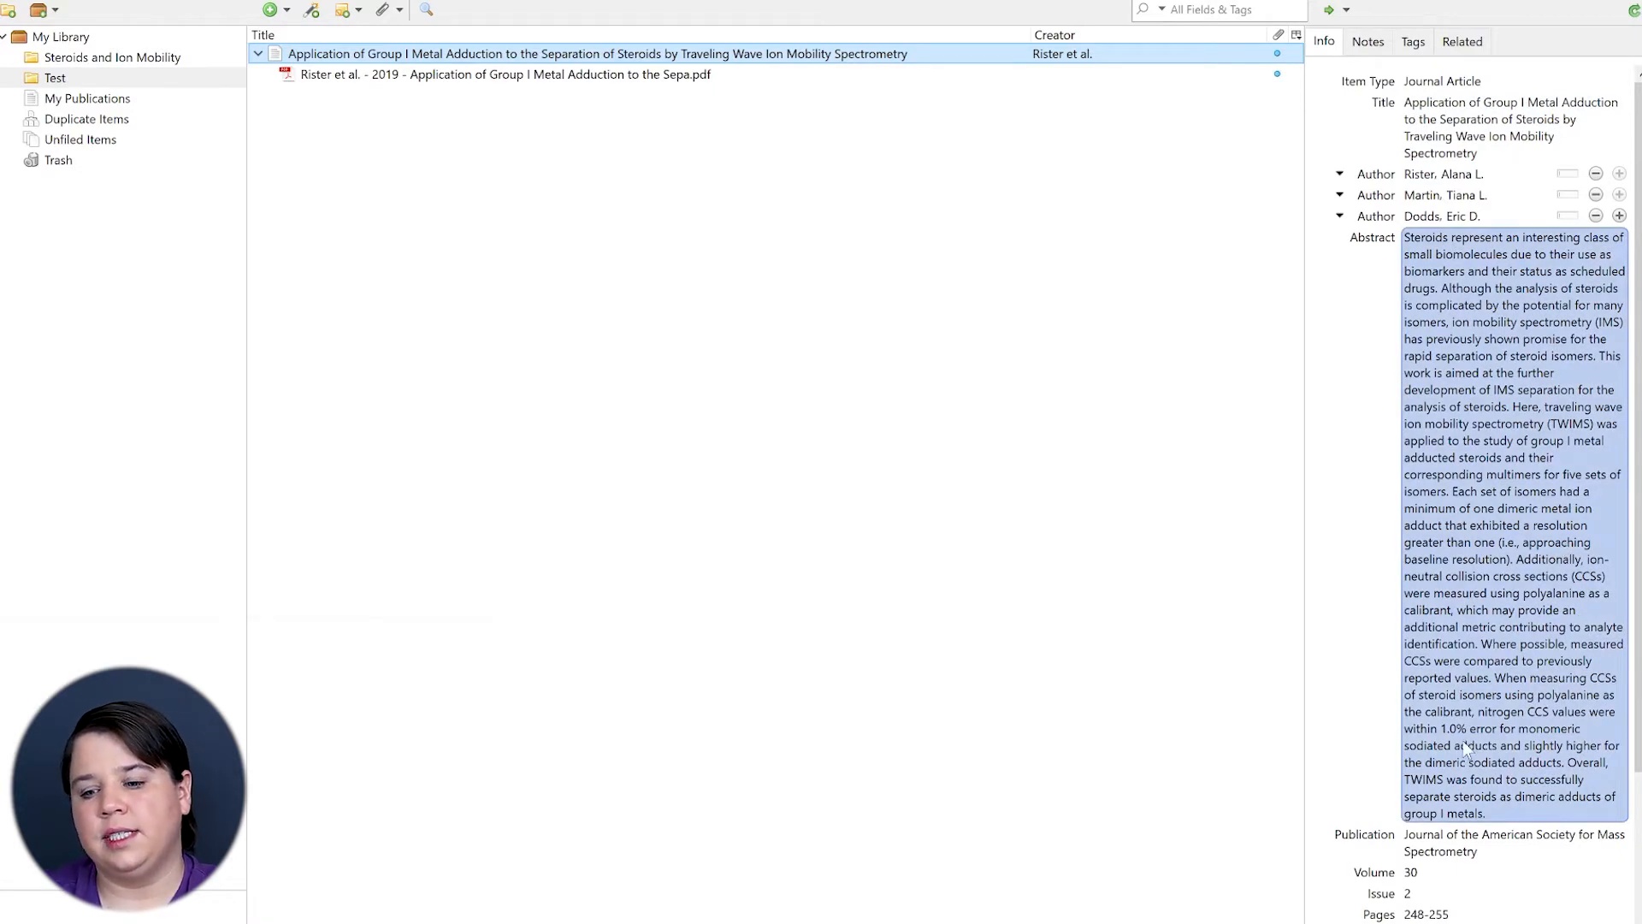
{"action": "scroll", "coordinate": [1396, 628], "scroll_direction": "down", "scroll_amount": 5}
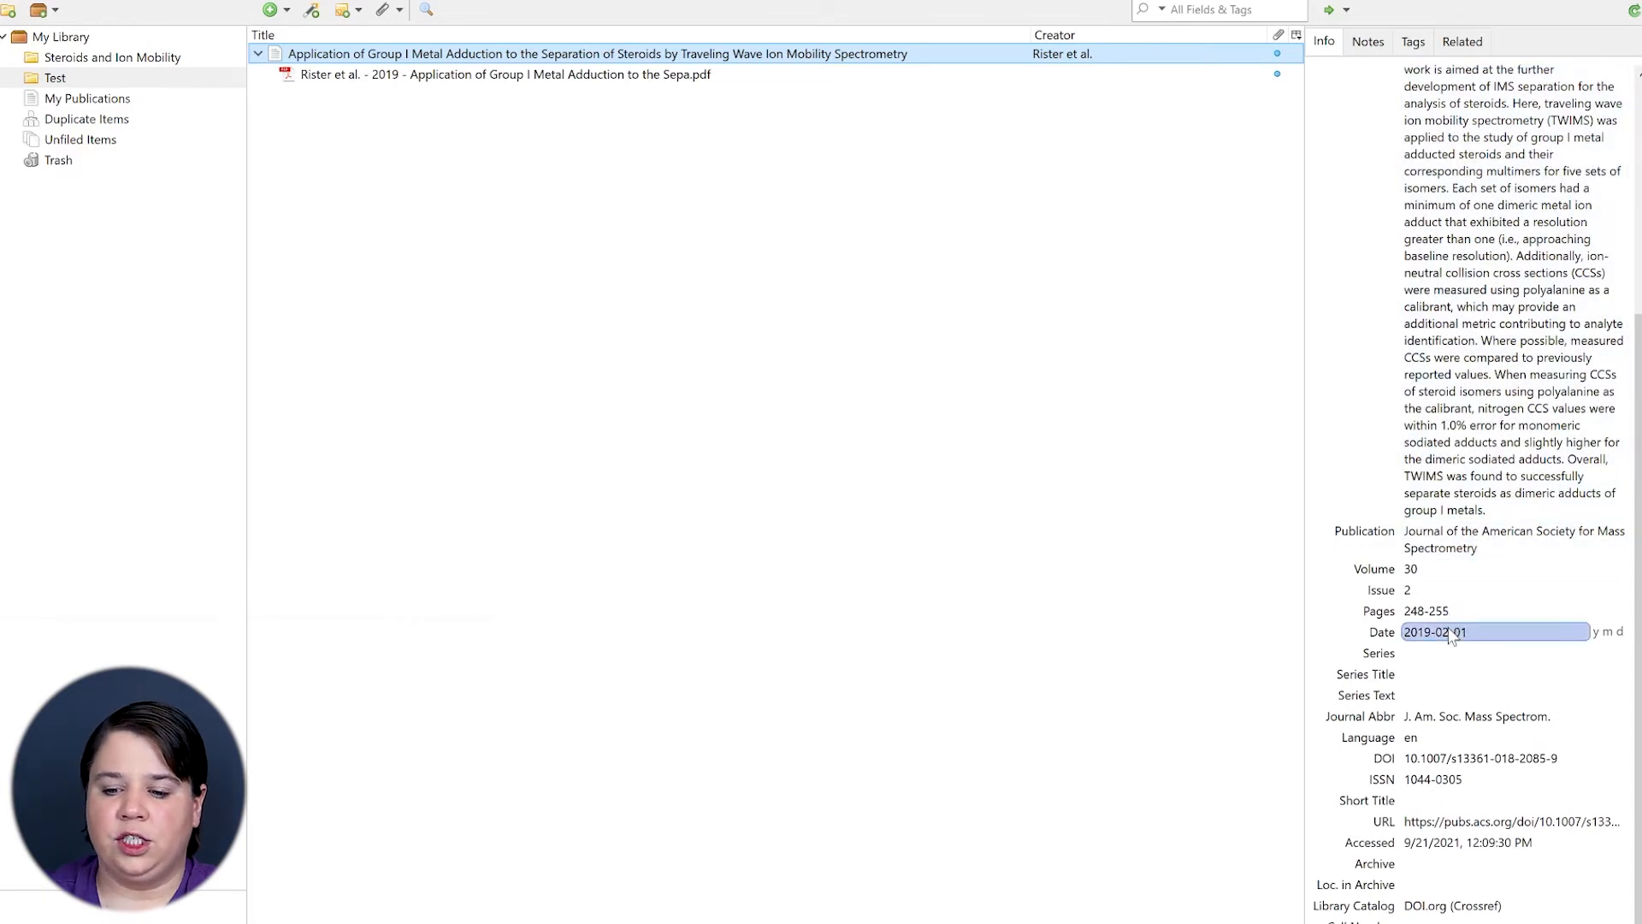
{"action": "scroll", "coordinate": [1415, 830], "scroll_direction": "up", "scroll_amount": 2}
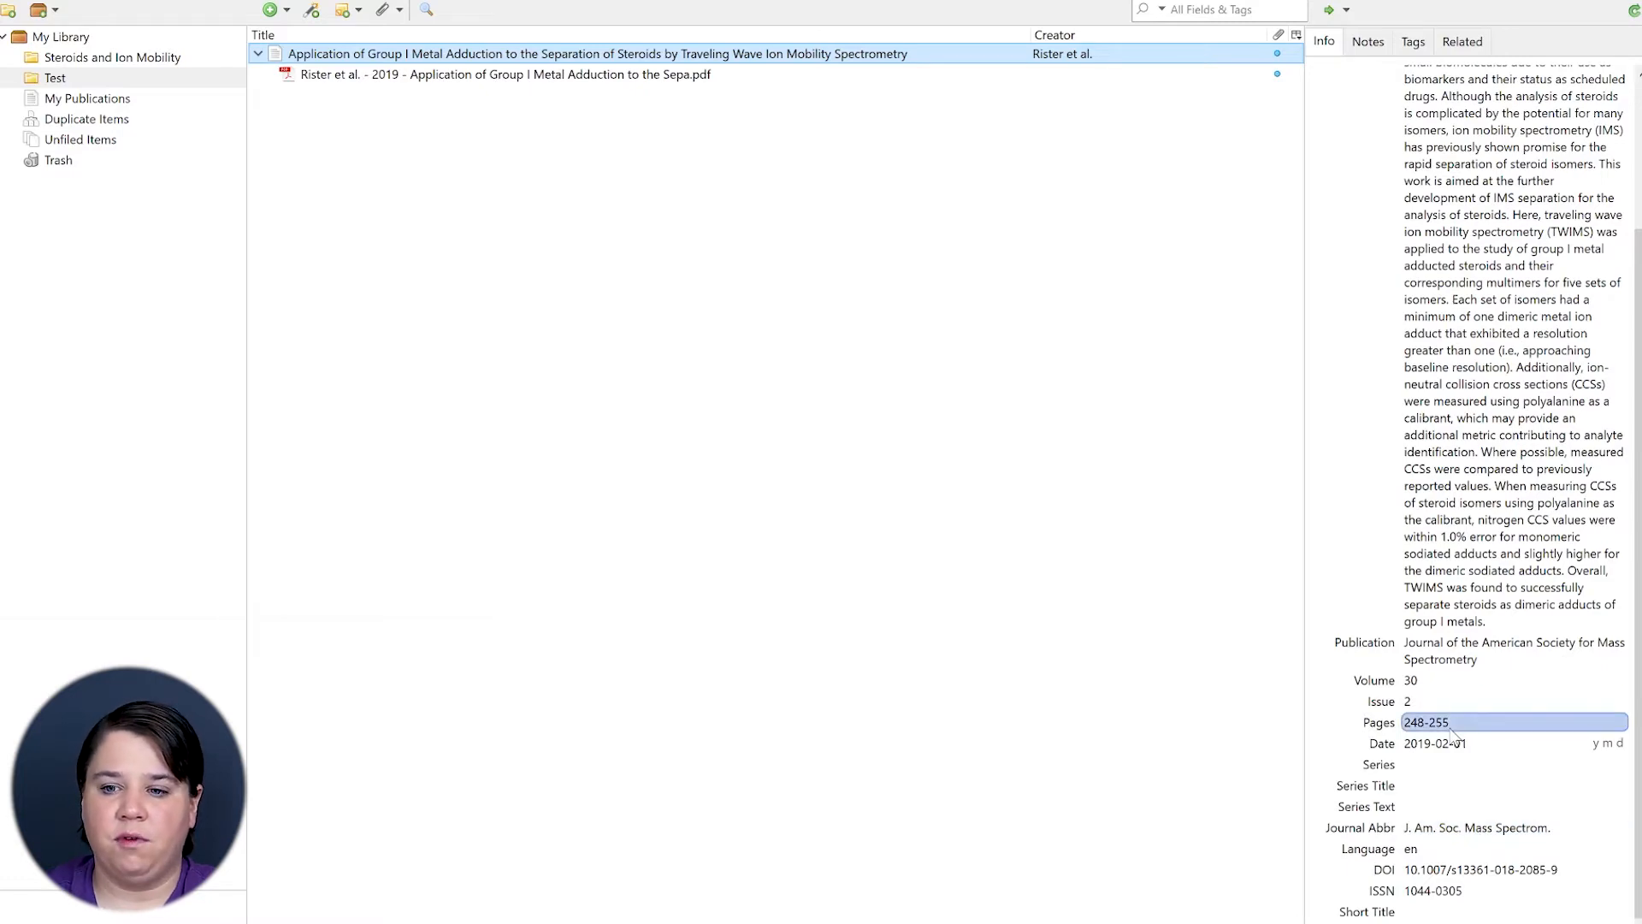
{"action": "scroll", "coordinate": [1453, 733], "scroll_direction": "up", "scroll_amount": 3}
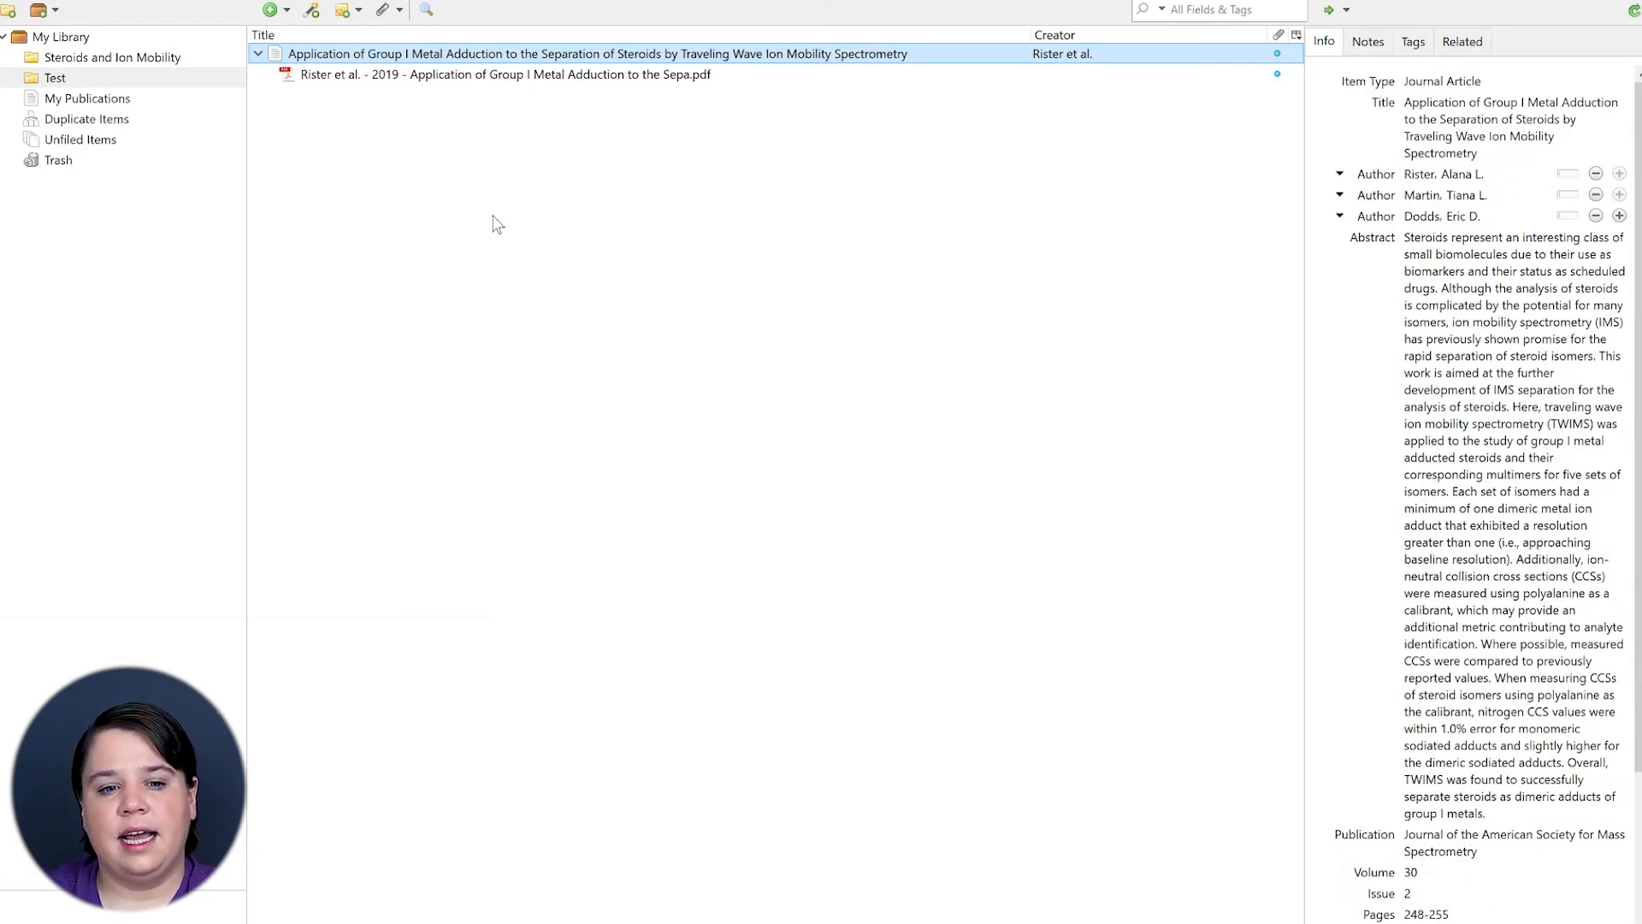
Collapse and re-expand the imported article's entry, and open its attached PDF.
{"action": "left_click", "coordinate": [258, 55]}
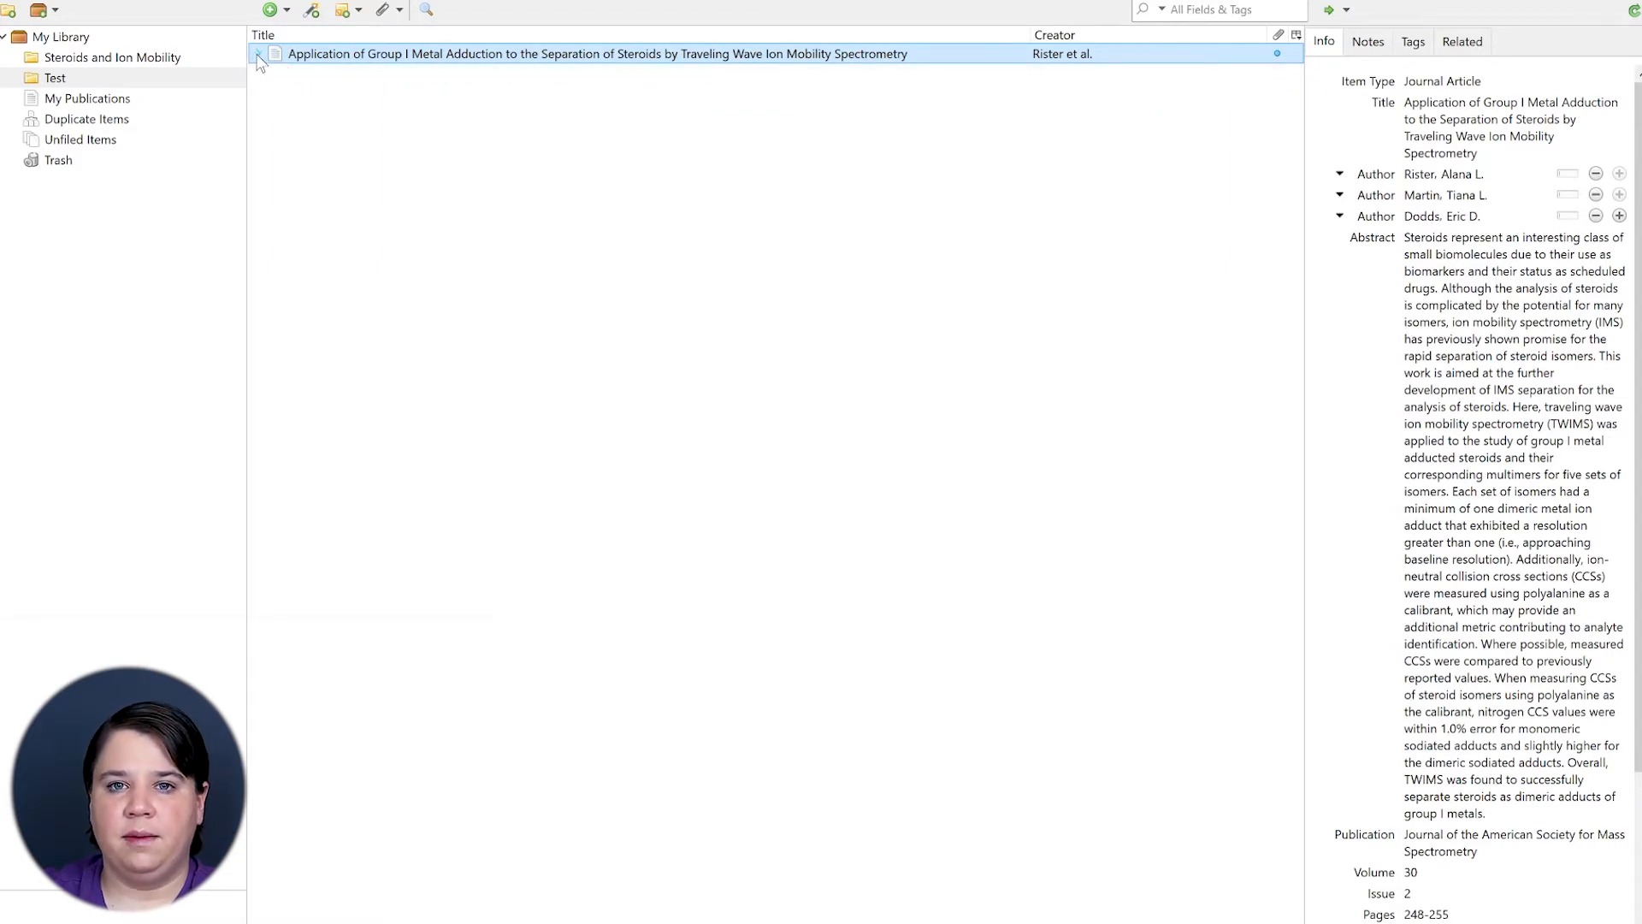
{"action": "left_click", "coordinate": [258, 54]}
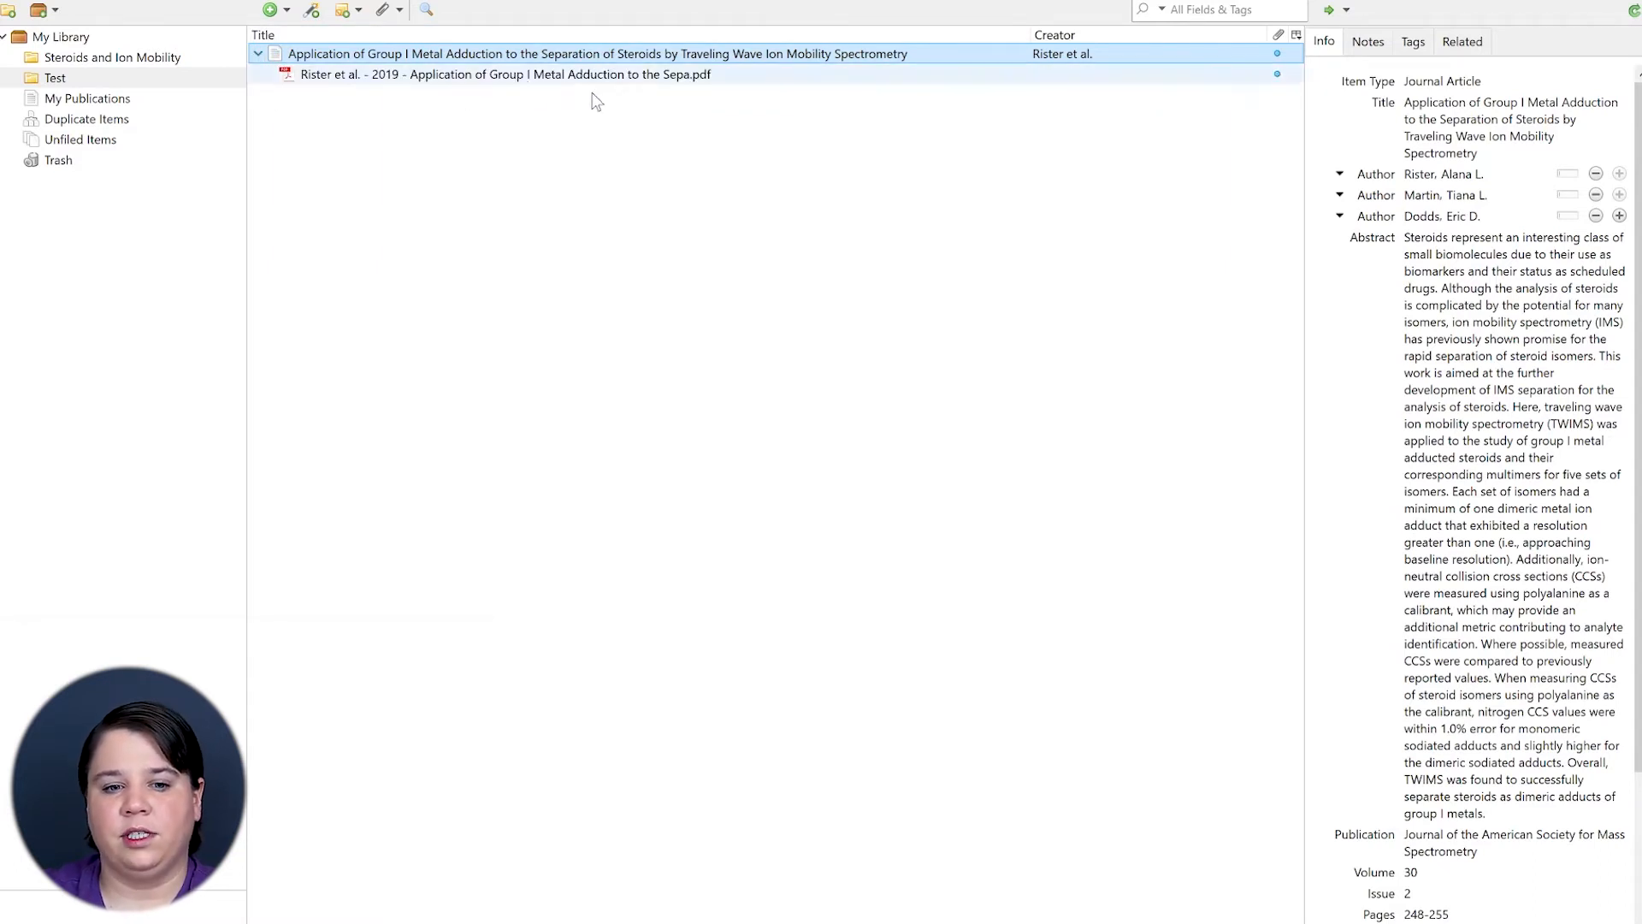
{"action": "left_click", "coordinate": [493, 77]}
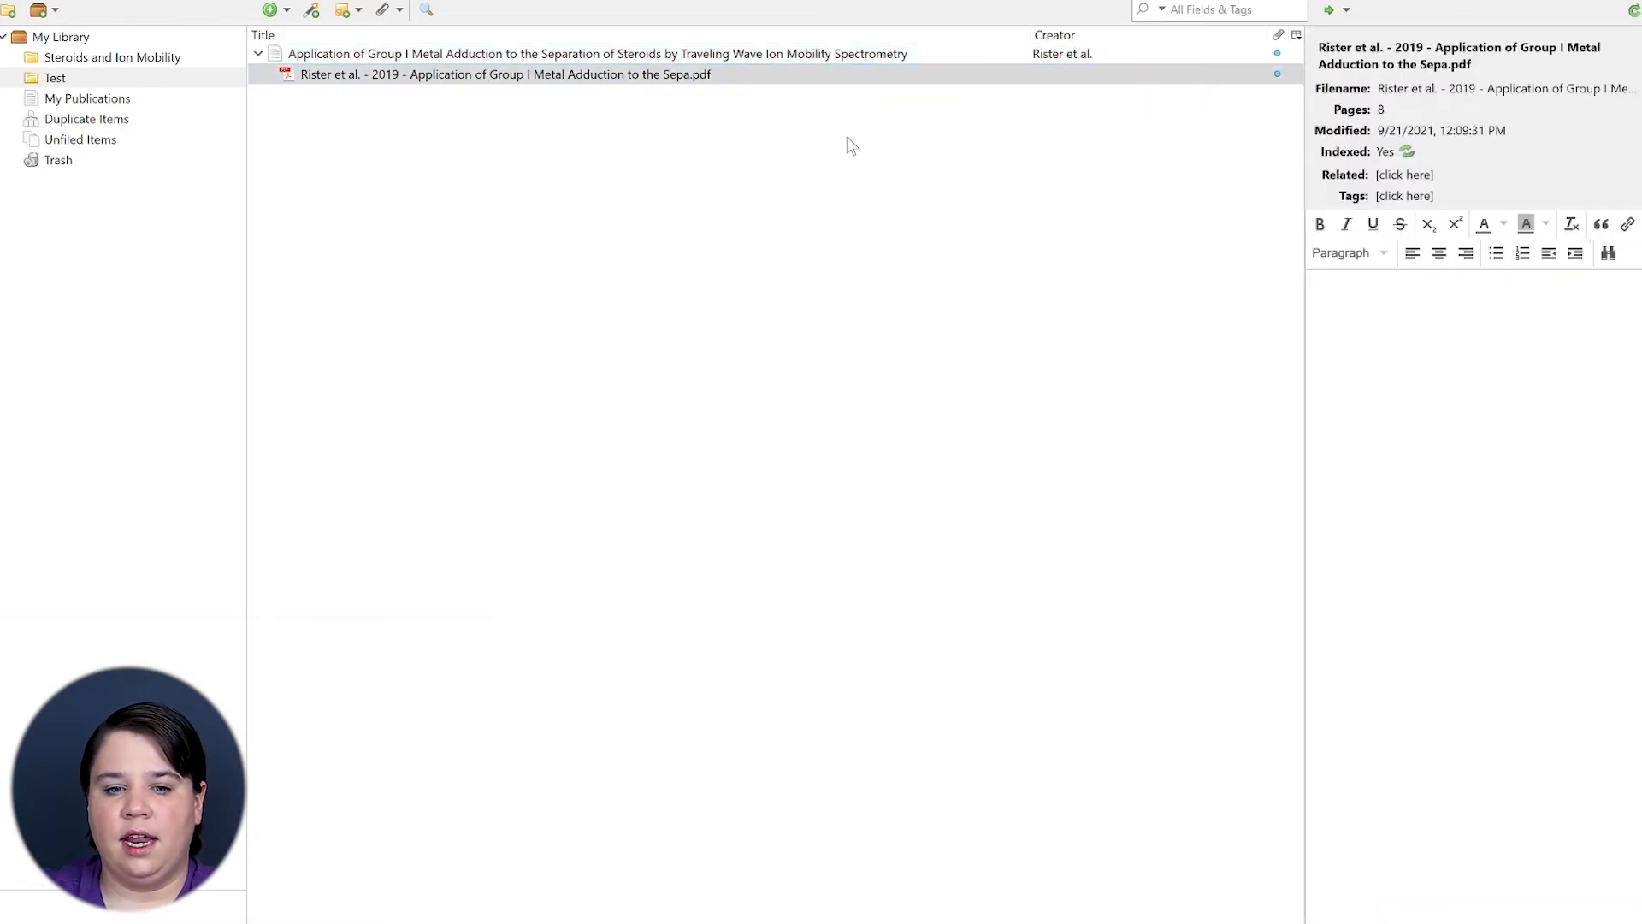
{"action": "double_click", "coordinate": [626, 75]}
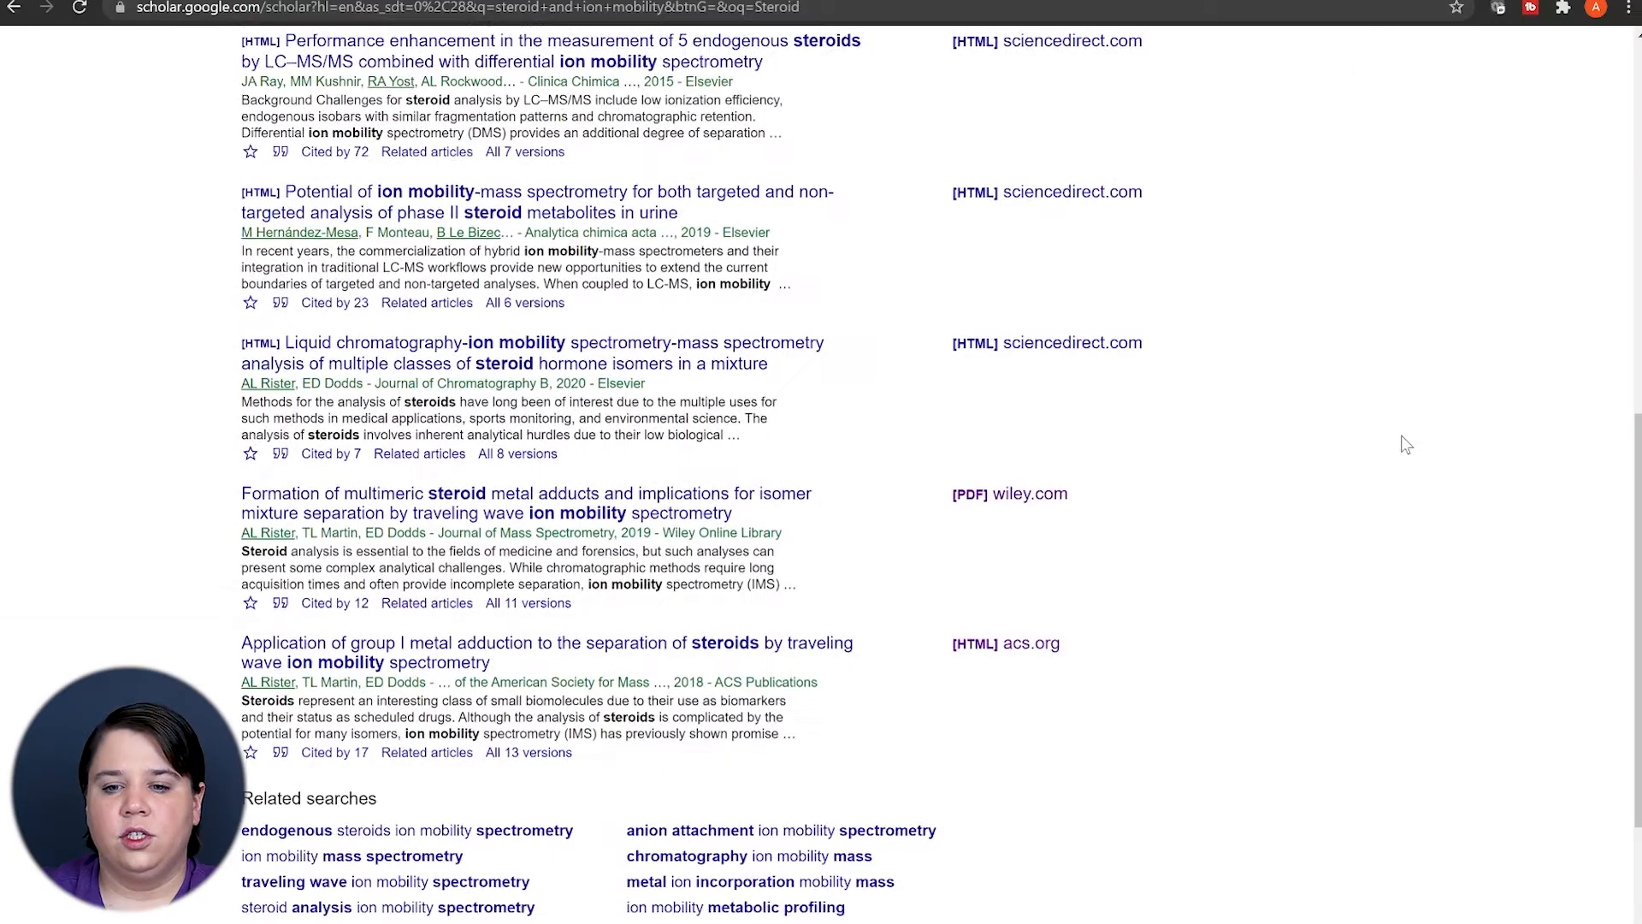
Switch to the Google Scholar results in Chrome and save all articles listed on the page to the library with Zotero Connector.
{"action": "scroll", "coordinate": [1400, 440], "scroll_direction": "up", "scroll_amount": 15}
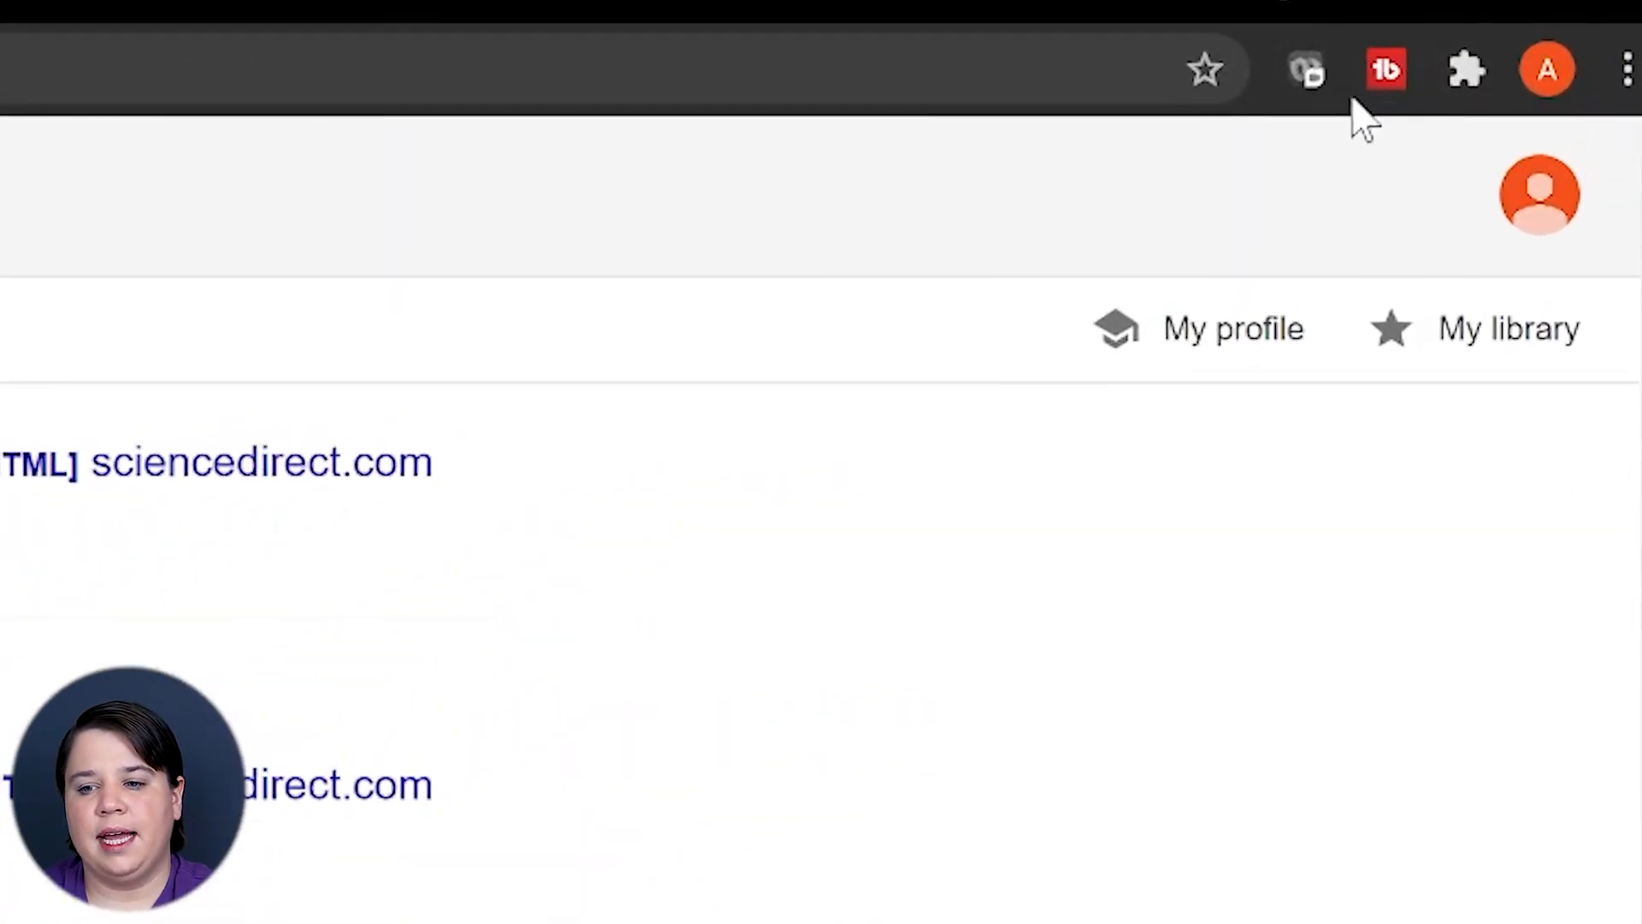
{"action": "left_click", "coordinate": [1468, 75]}
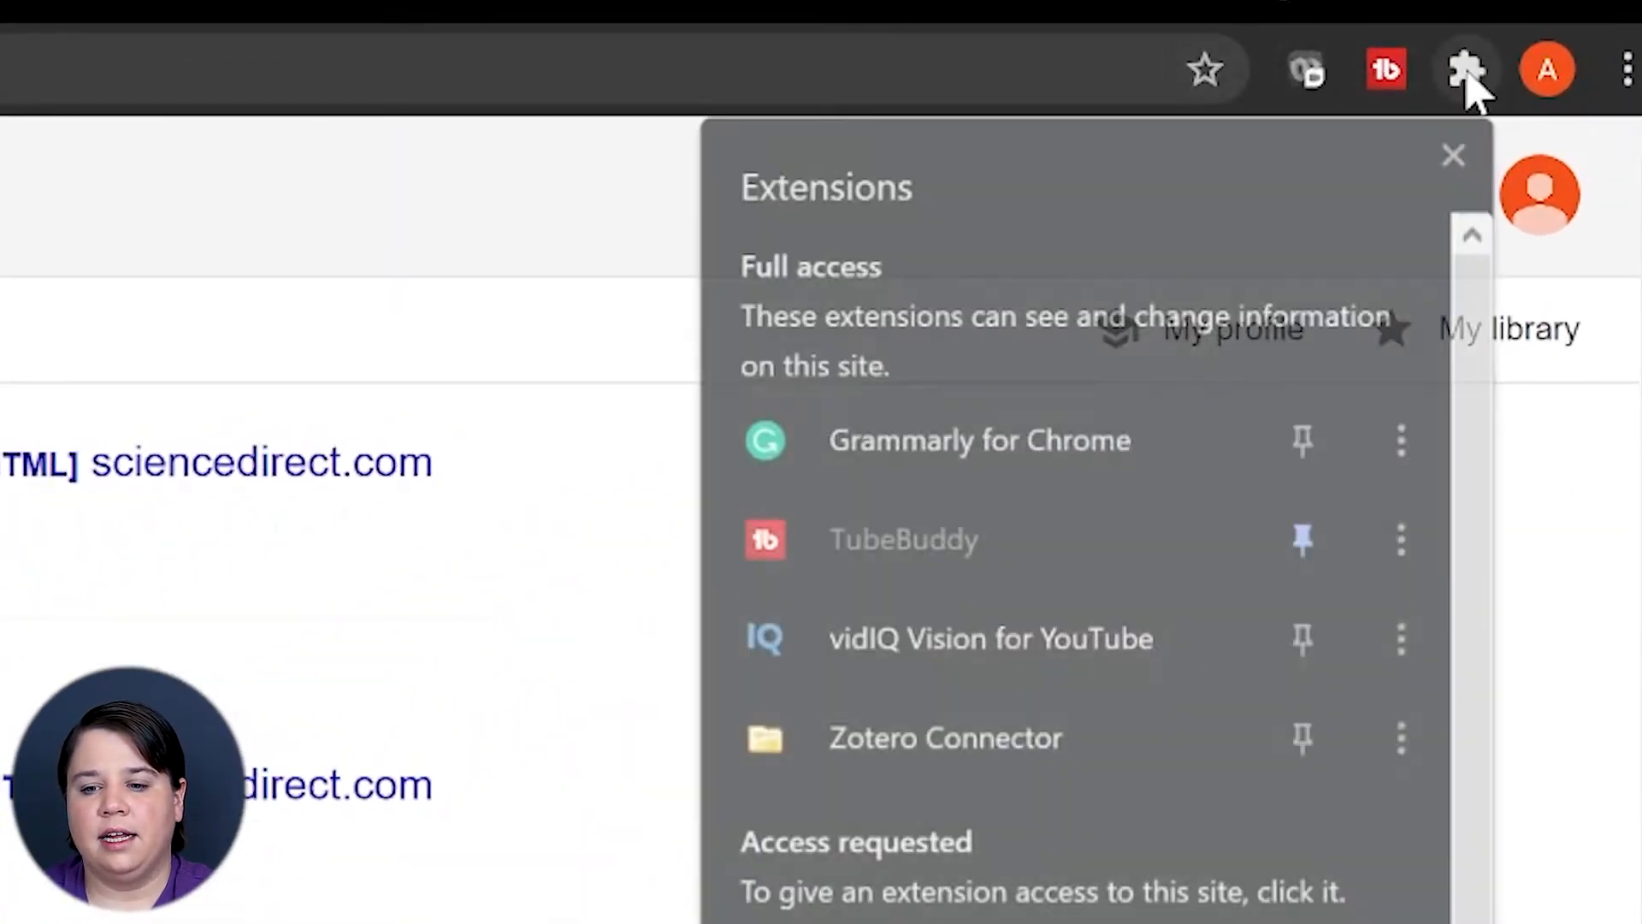
{"action": "left_click", "coordinate": [849, 767]}
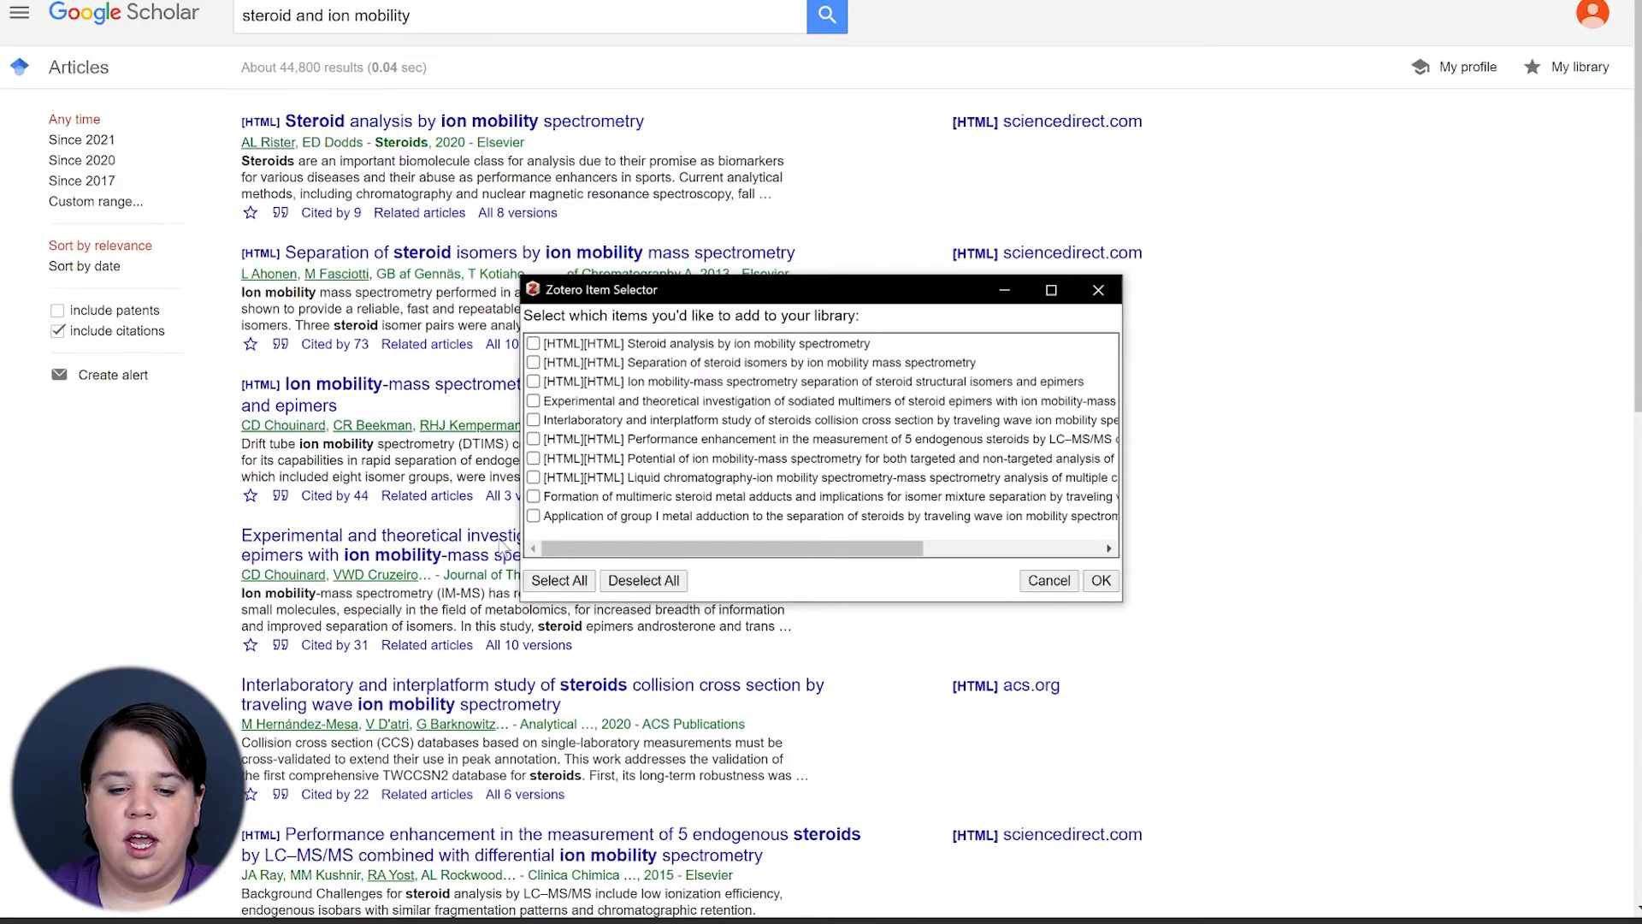
{"action": "left_click", "coordinate": [577, 585]}
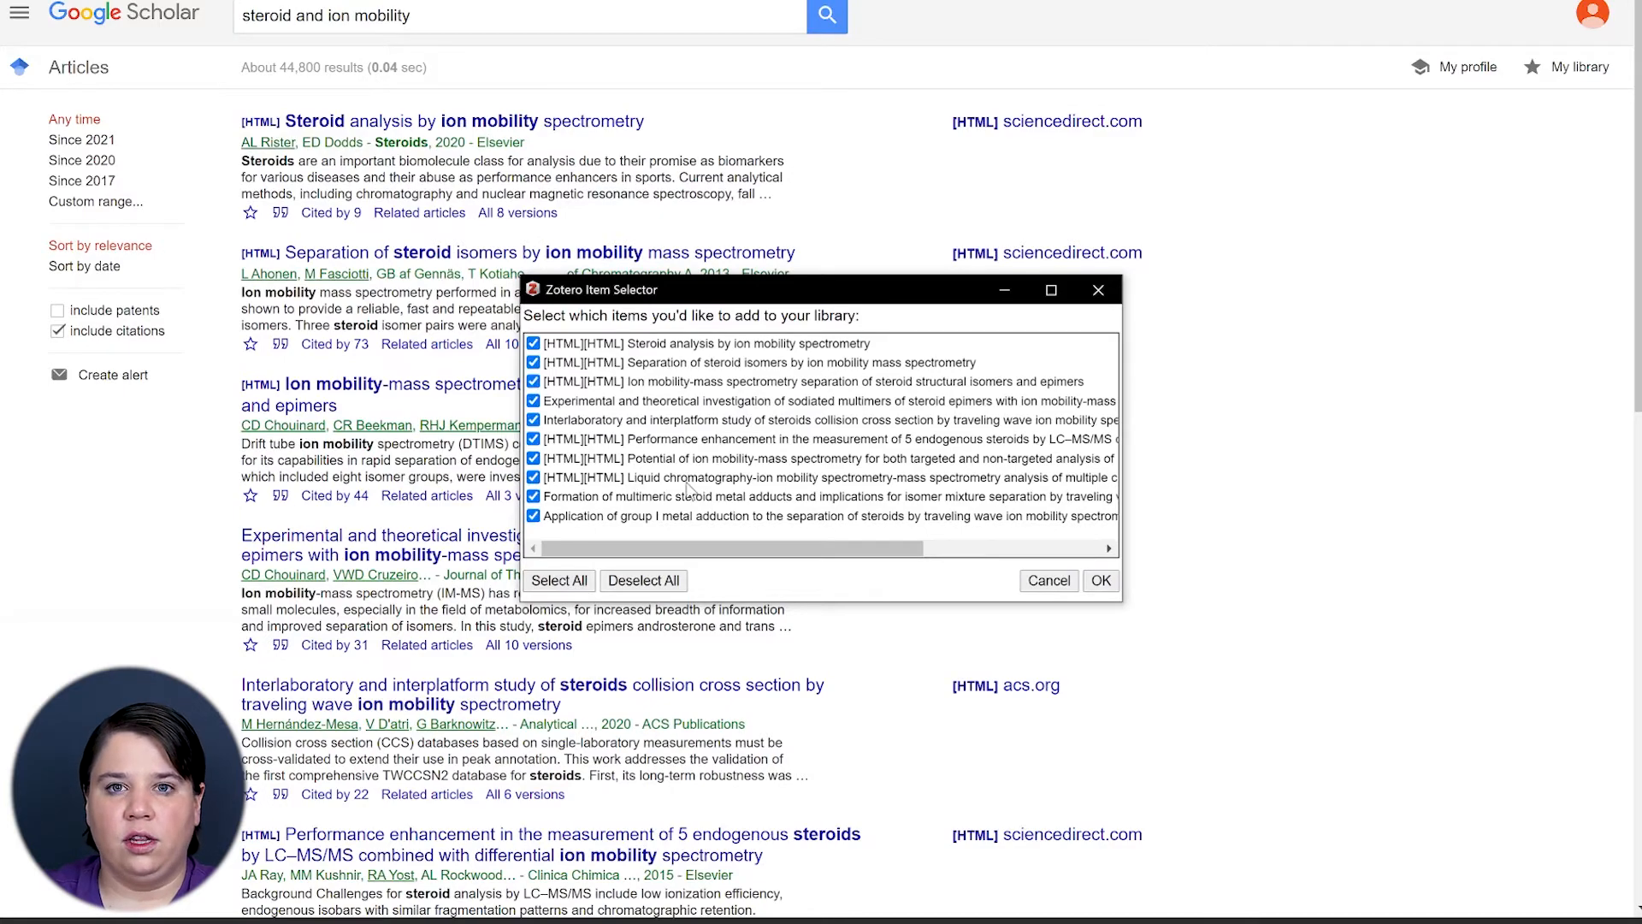
{"action": "left_click", "coordinate": [1100, 581]}
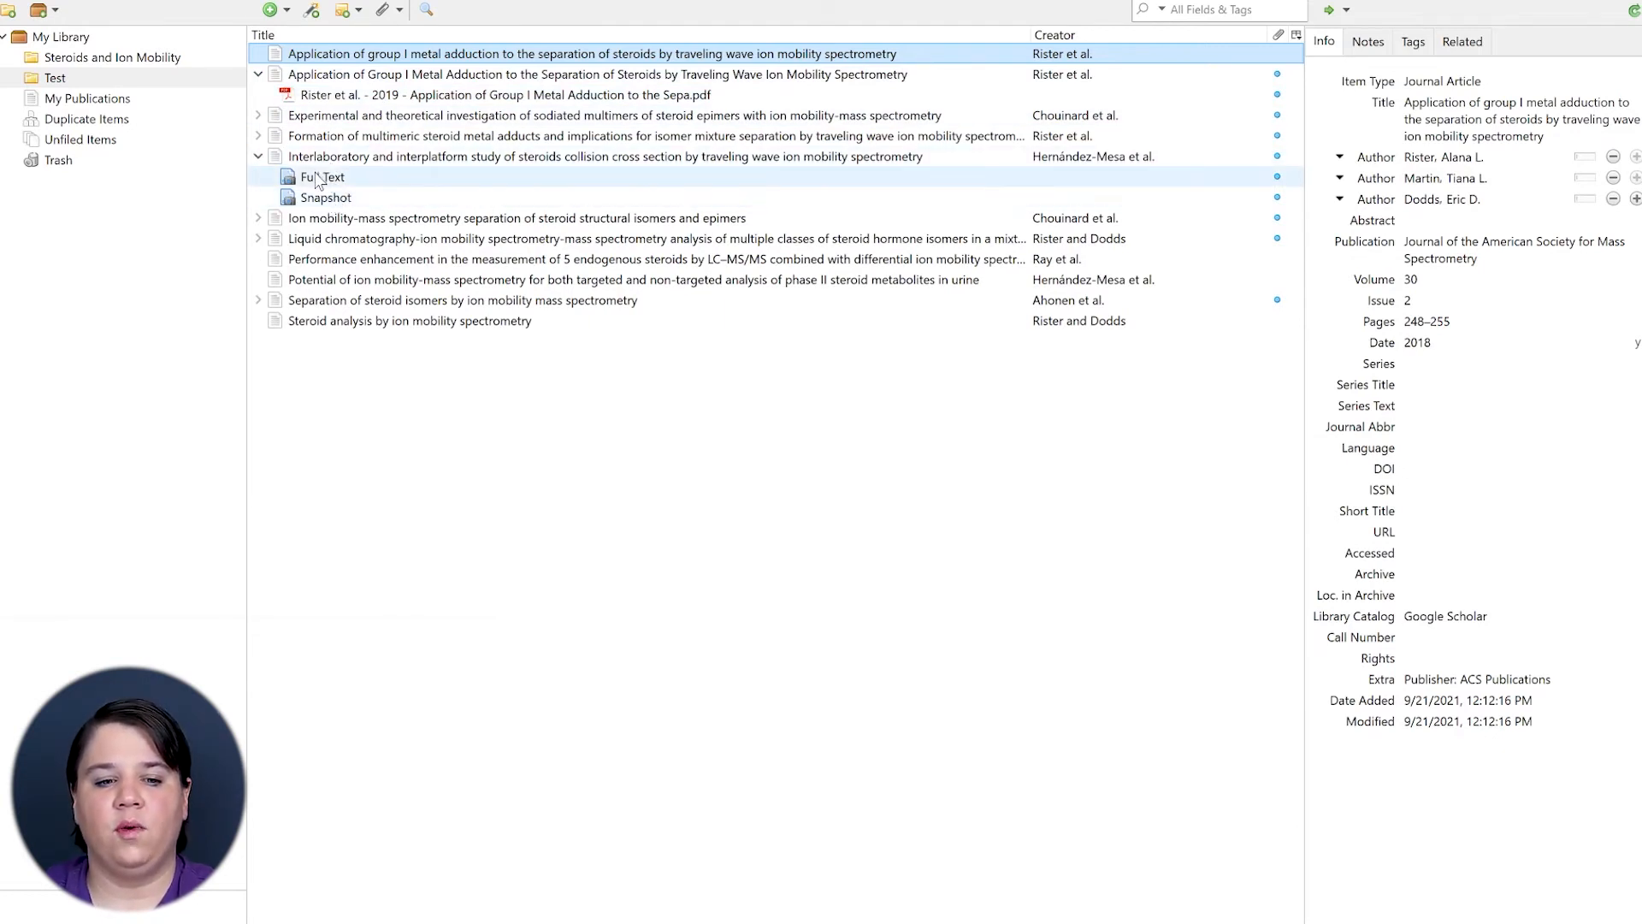
In Zotero, view the Full Text attachment of the "Interlaboratory and interplatform study of steroids" article and collapse its entry.
{"action": "left_click", "coordinate": [316, 178]}
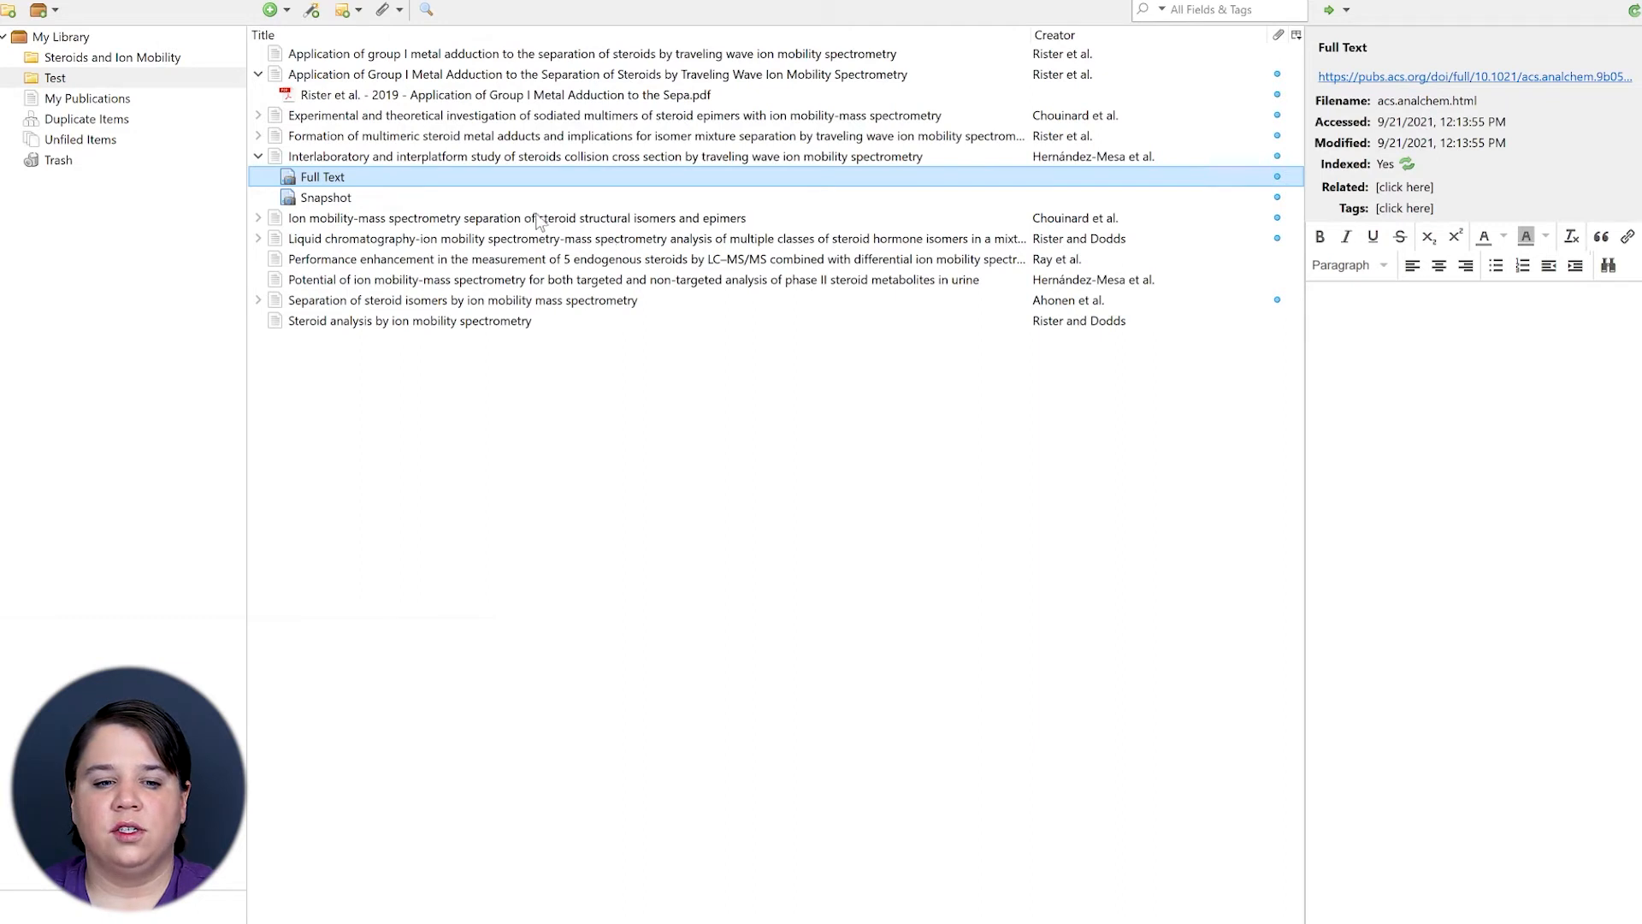
{"action": "left_click", "coordinate": [259, 157]}
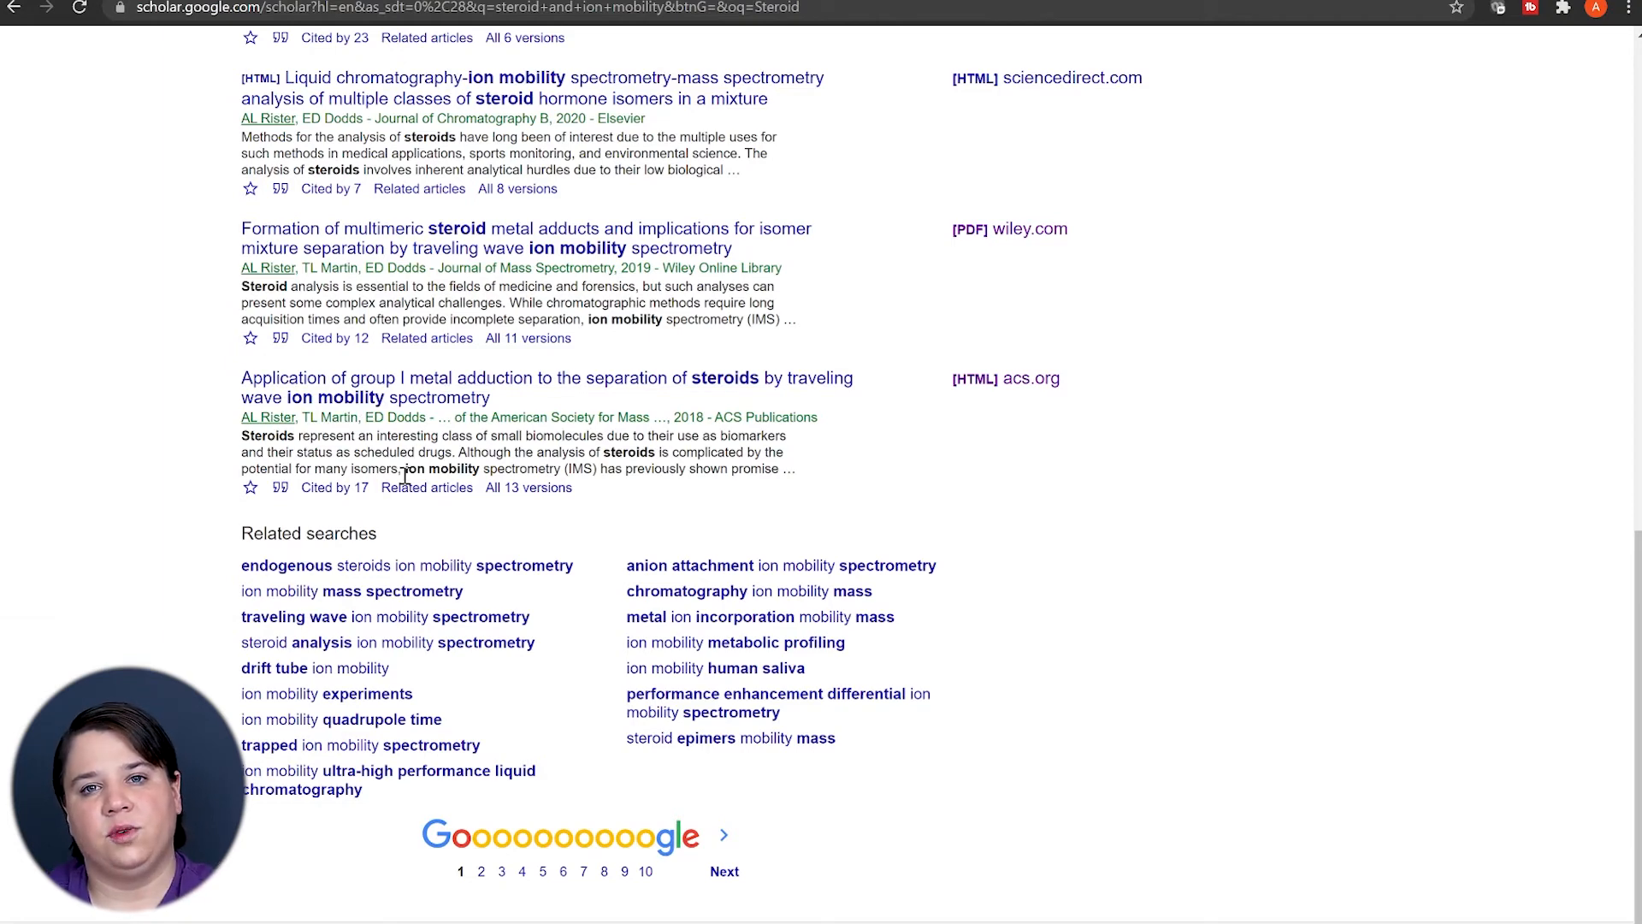
Save the BibTeX citation of Google Scholar's "Application of group I metal adduction" article as a file in the Papers folder.
{"action": "left_click", "coordinate": [281, 489]}
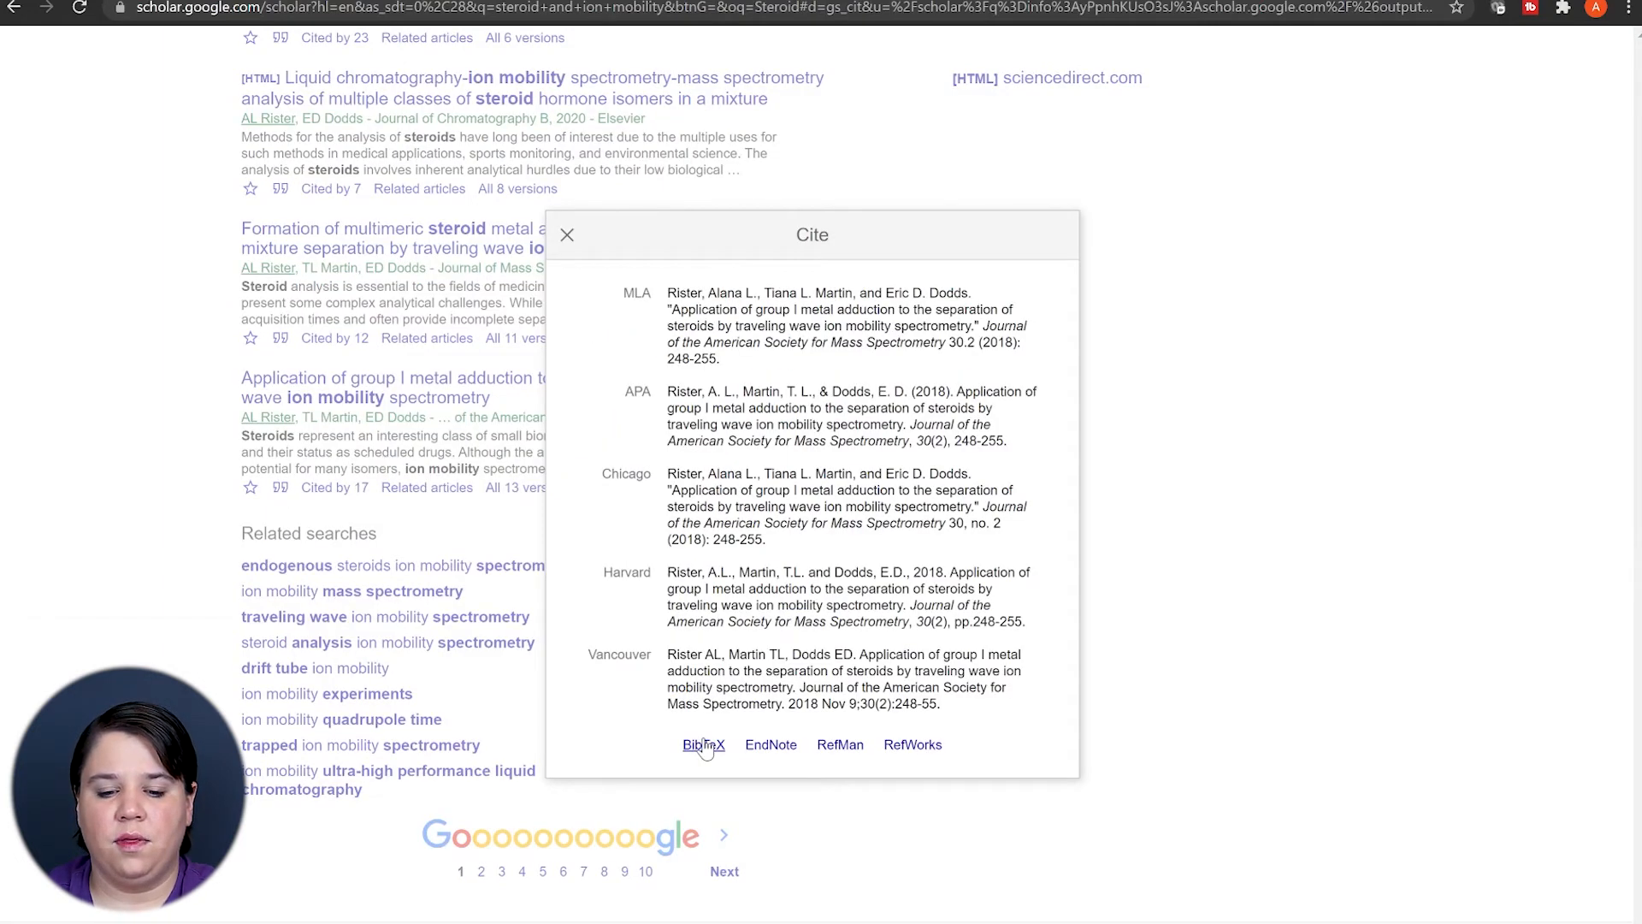
{"action": "left_click", "coordinate": [703, 746]}
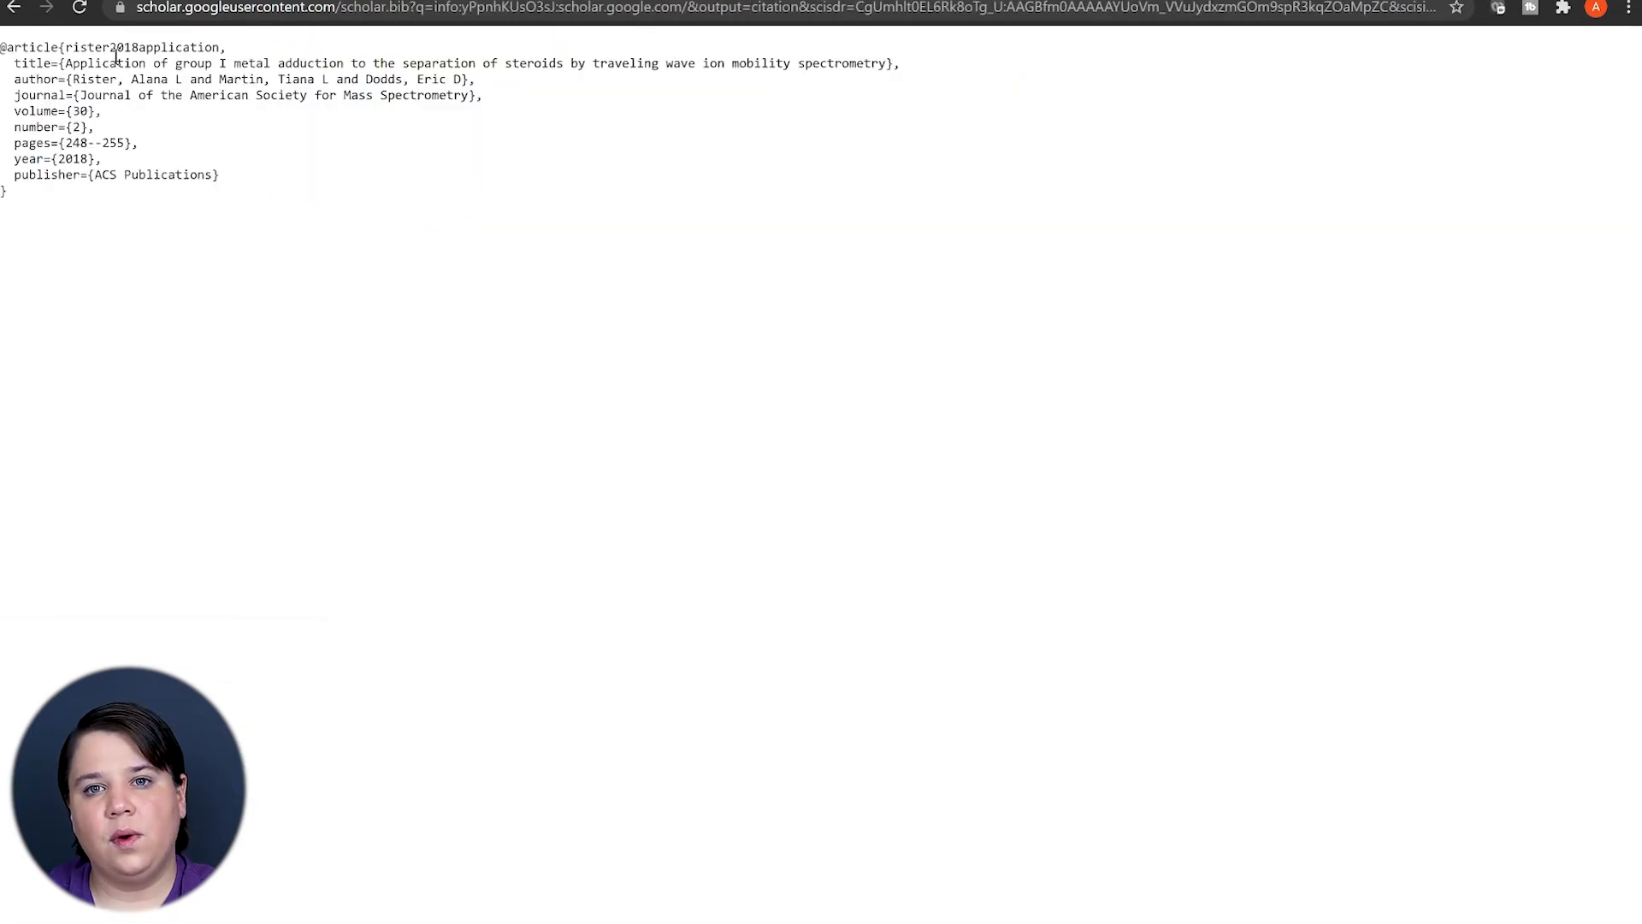
{"action": "right_click", "coordinate": [110, 113]}
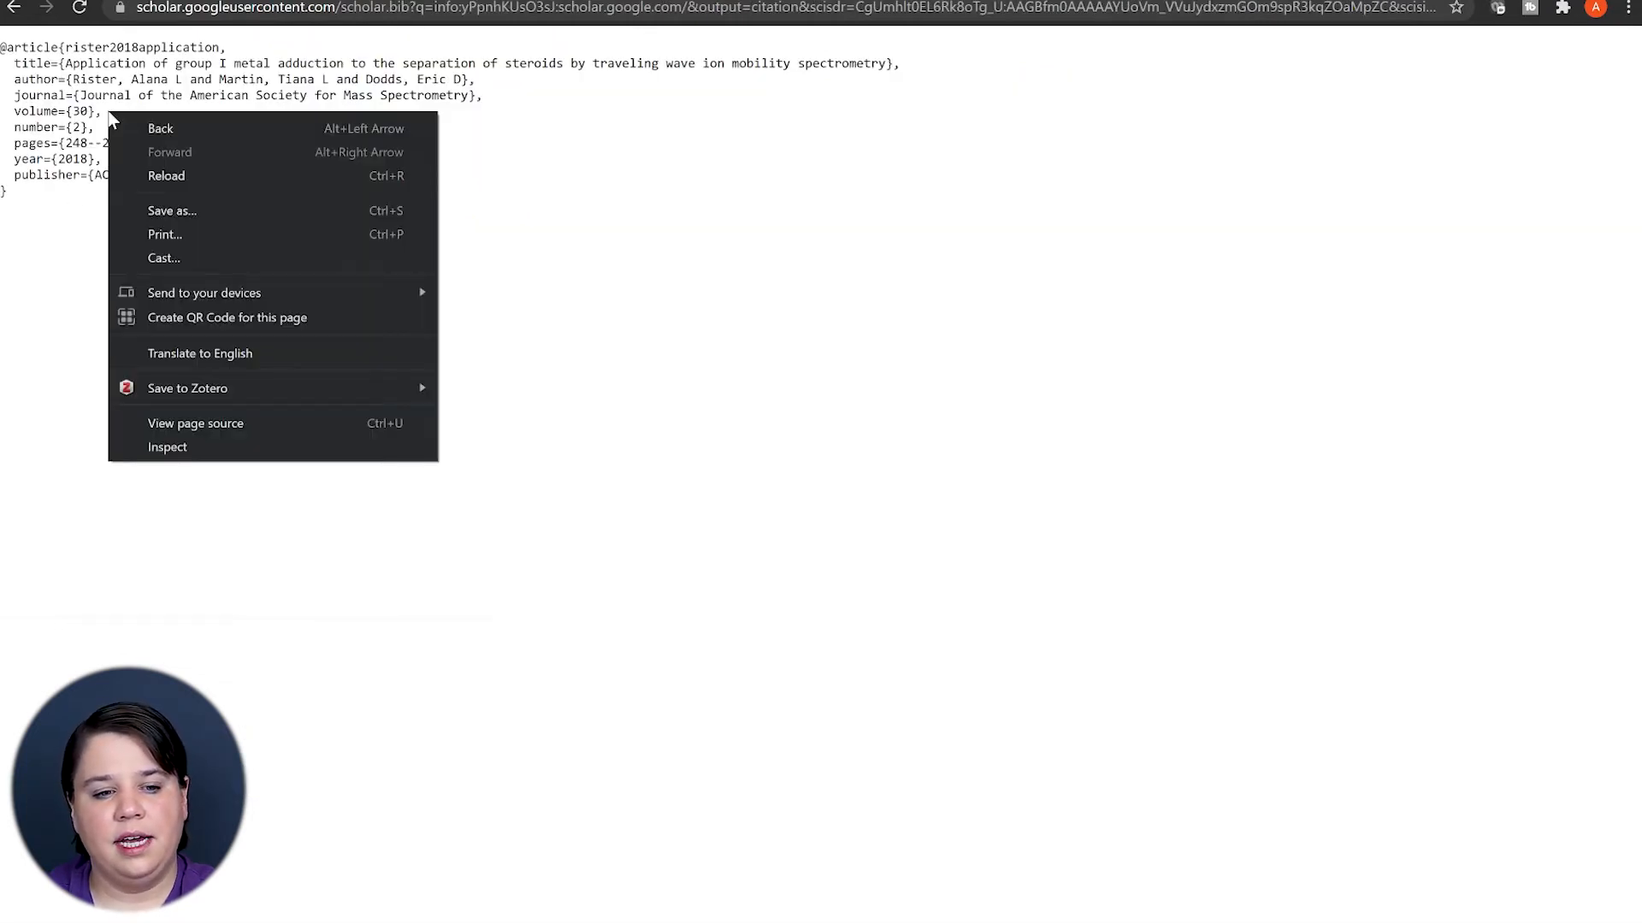
{"action": "left_click", "coordinate": [177, 210]}
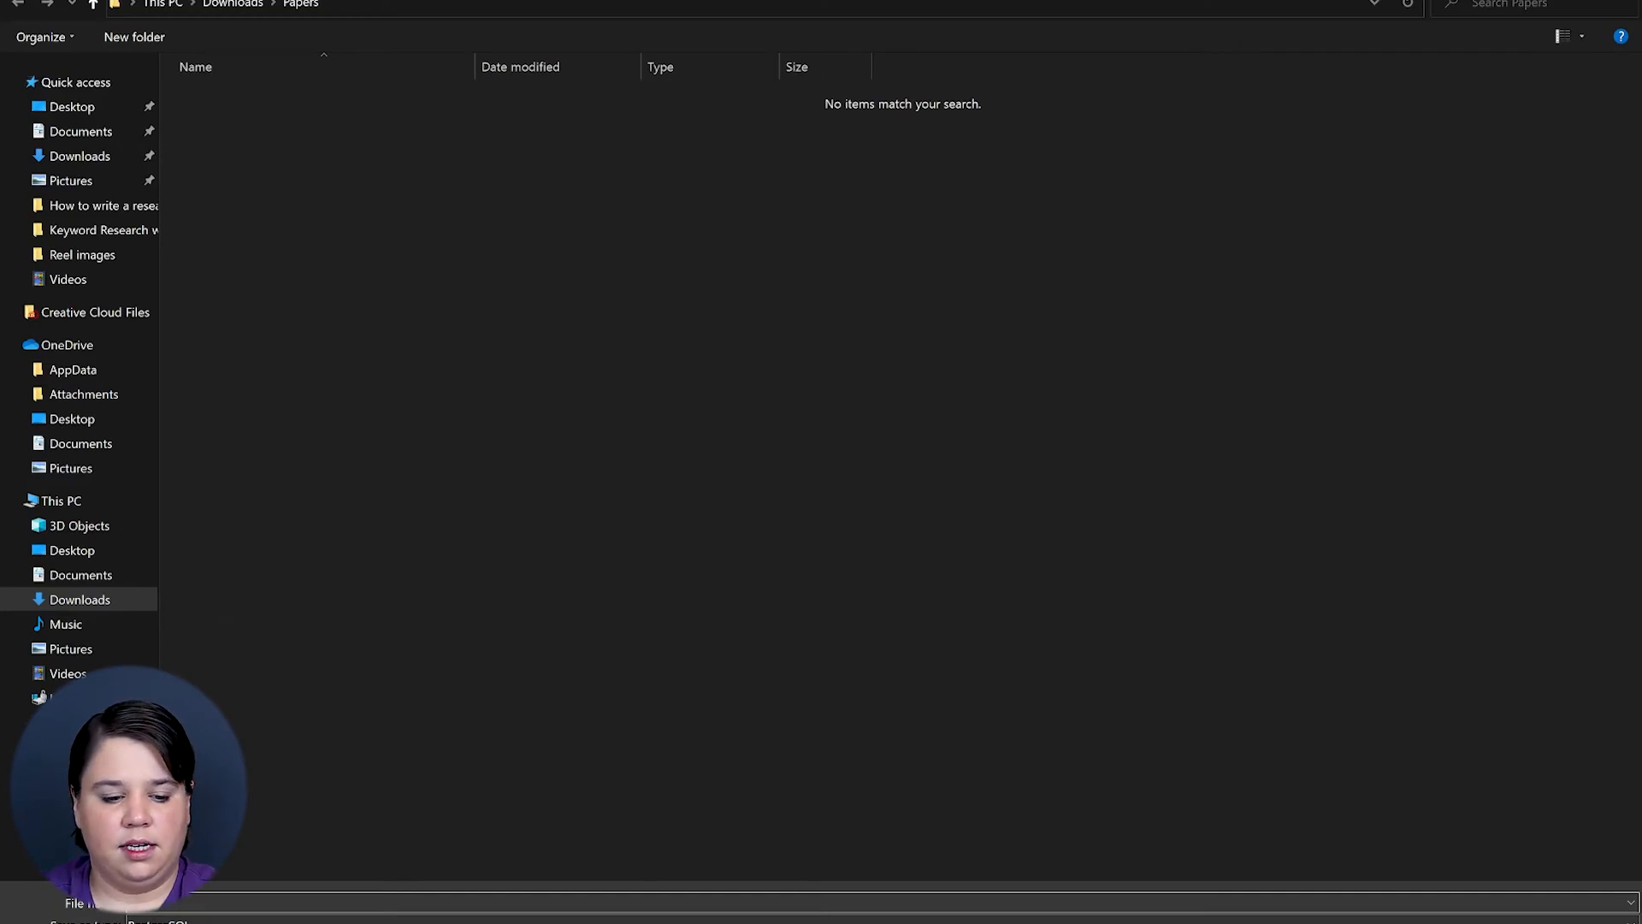
{"action": "left_click", "coordinate": [1546, 913]}
Switch to Zotero and import the Paper1 citation file into a new collection, copying files to the Zotero storage folder.
{"action": "key", "text": "alt+Tab"}
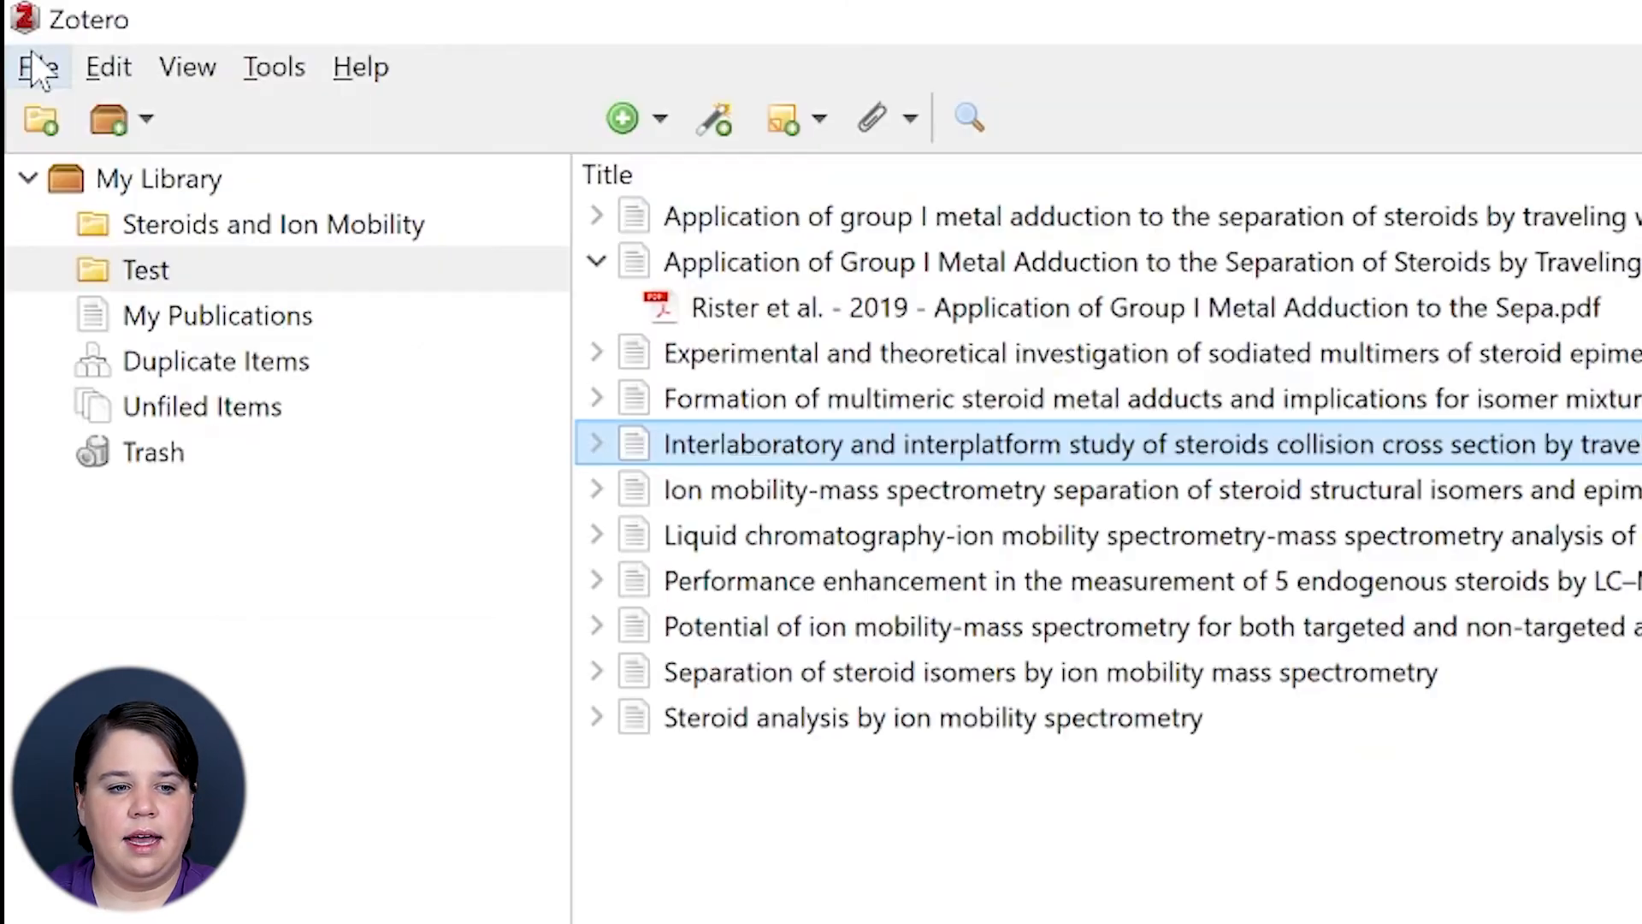
{"action": "left_click", "coordinate": [7, 32]}
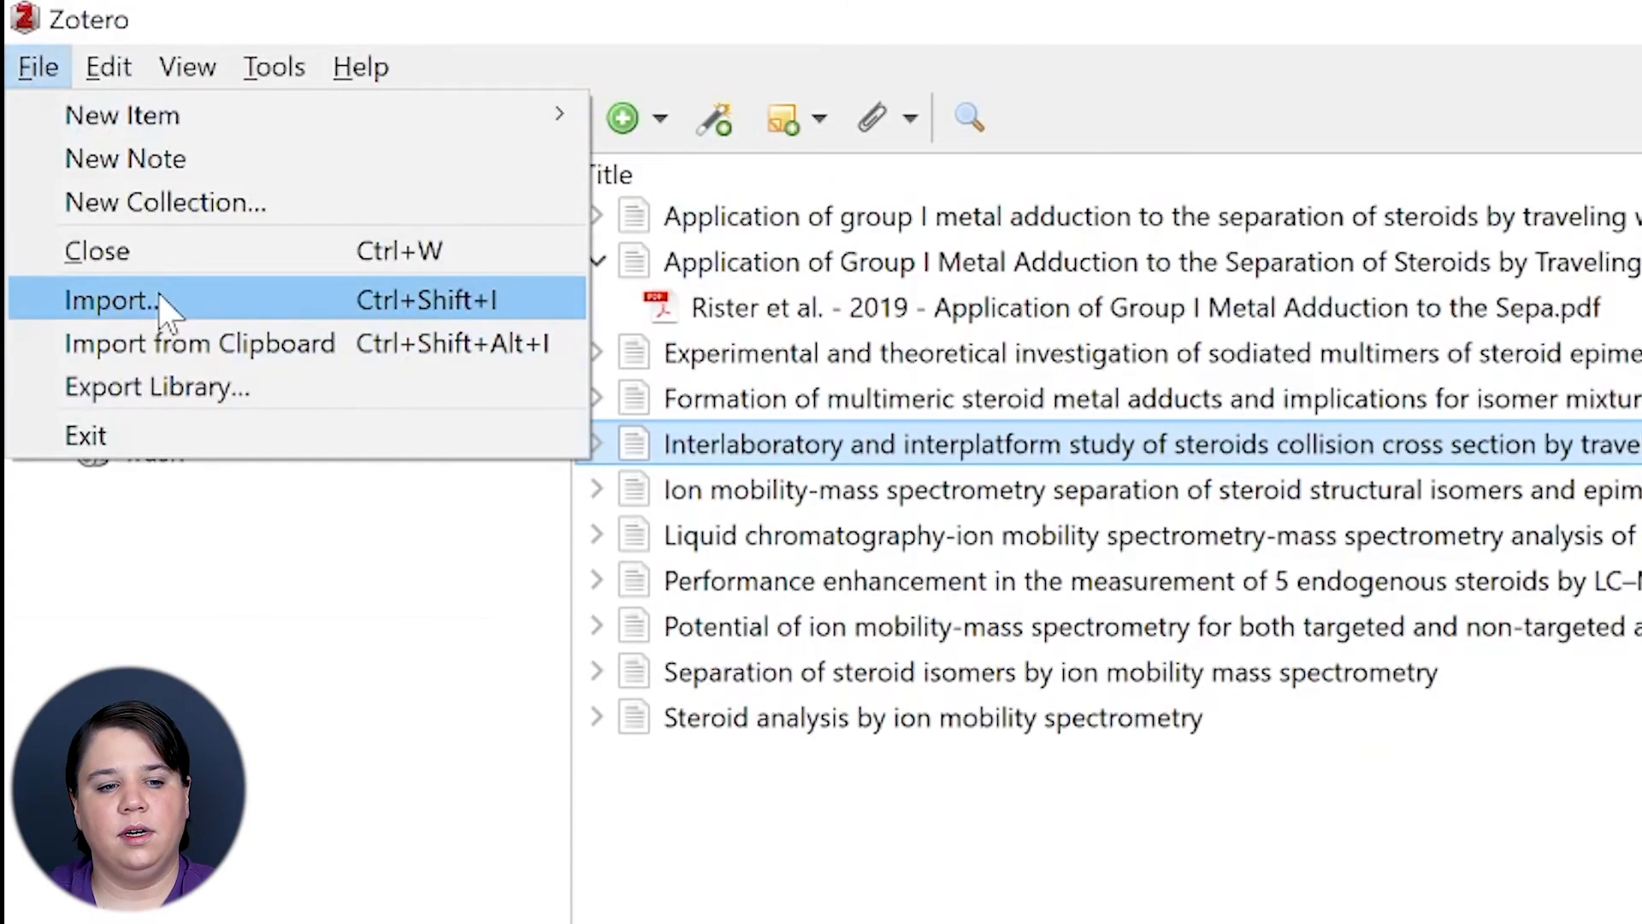
{"action": "left_click", "coordinate": [165, 304]}
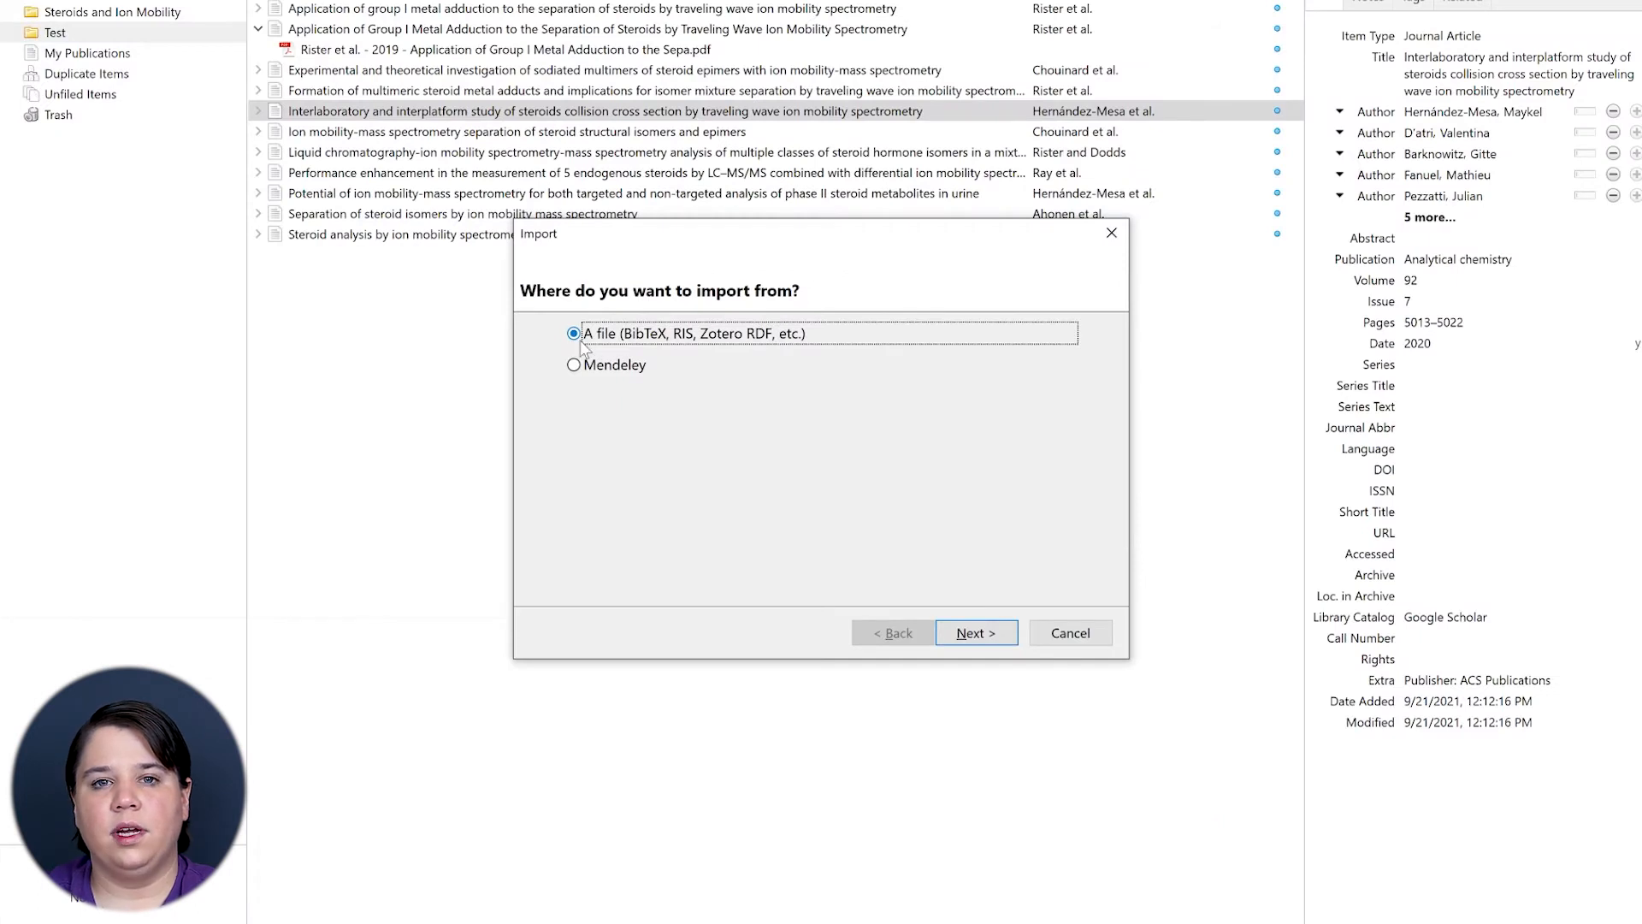
{"action": "left_click", "coordinate": [997, 633]}
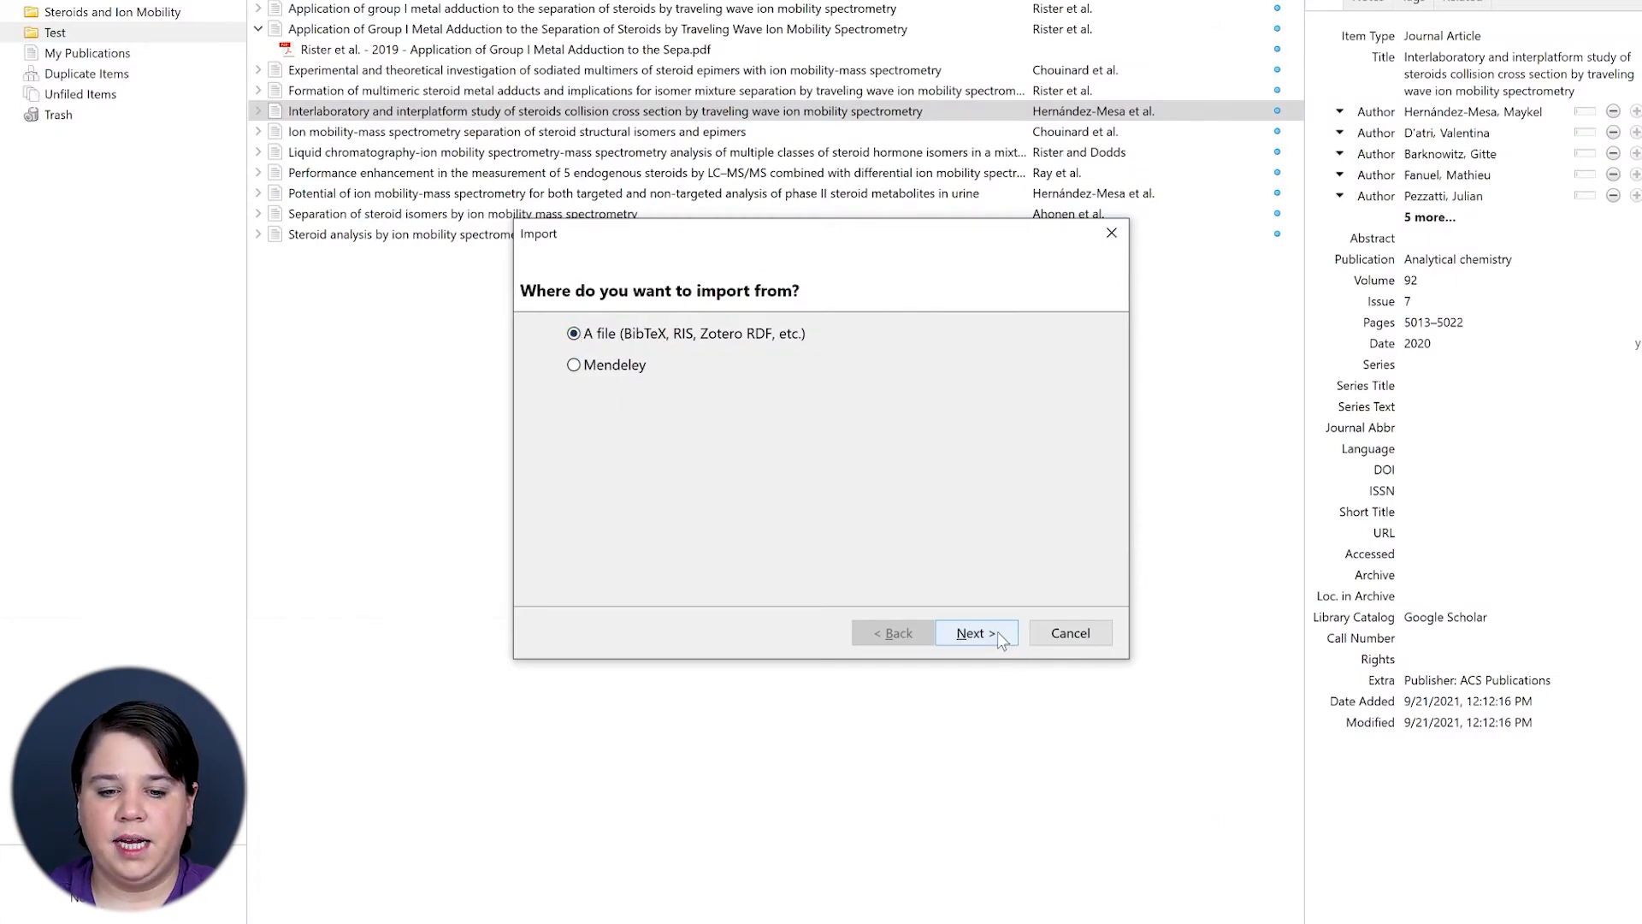
{"action": "left_click", "coordinate": [747, 413]}
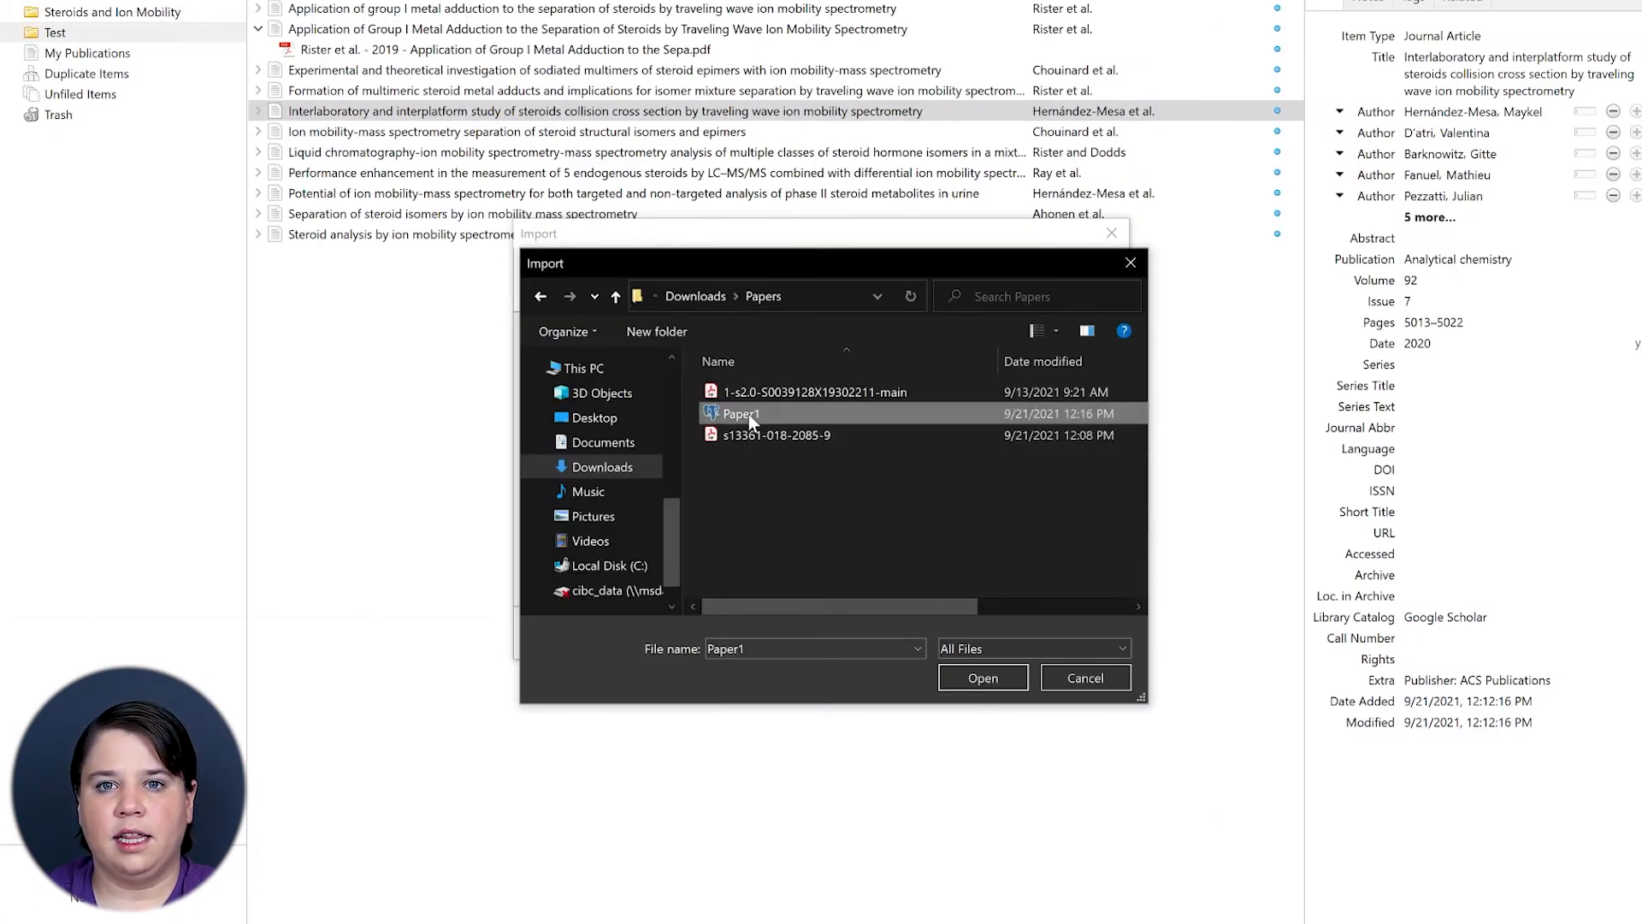
{"action": "left_click", "coordinate": [983, 678]}
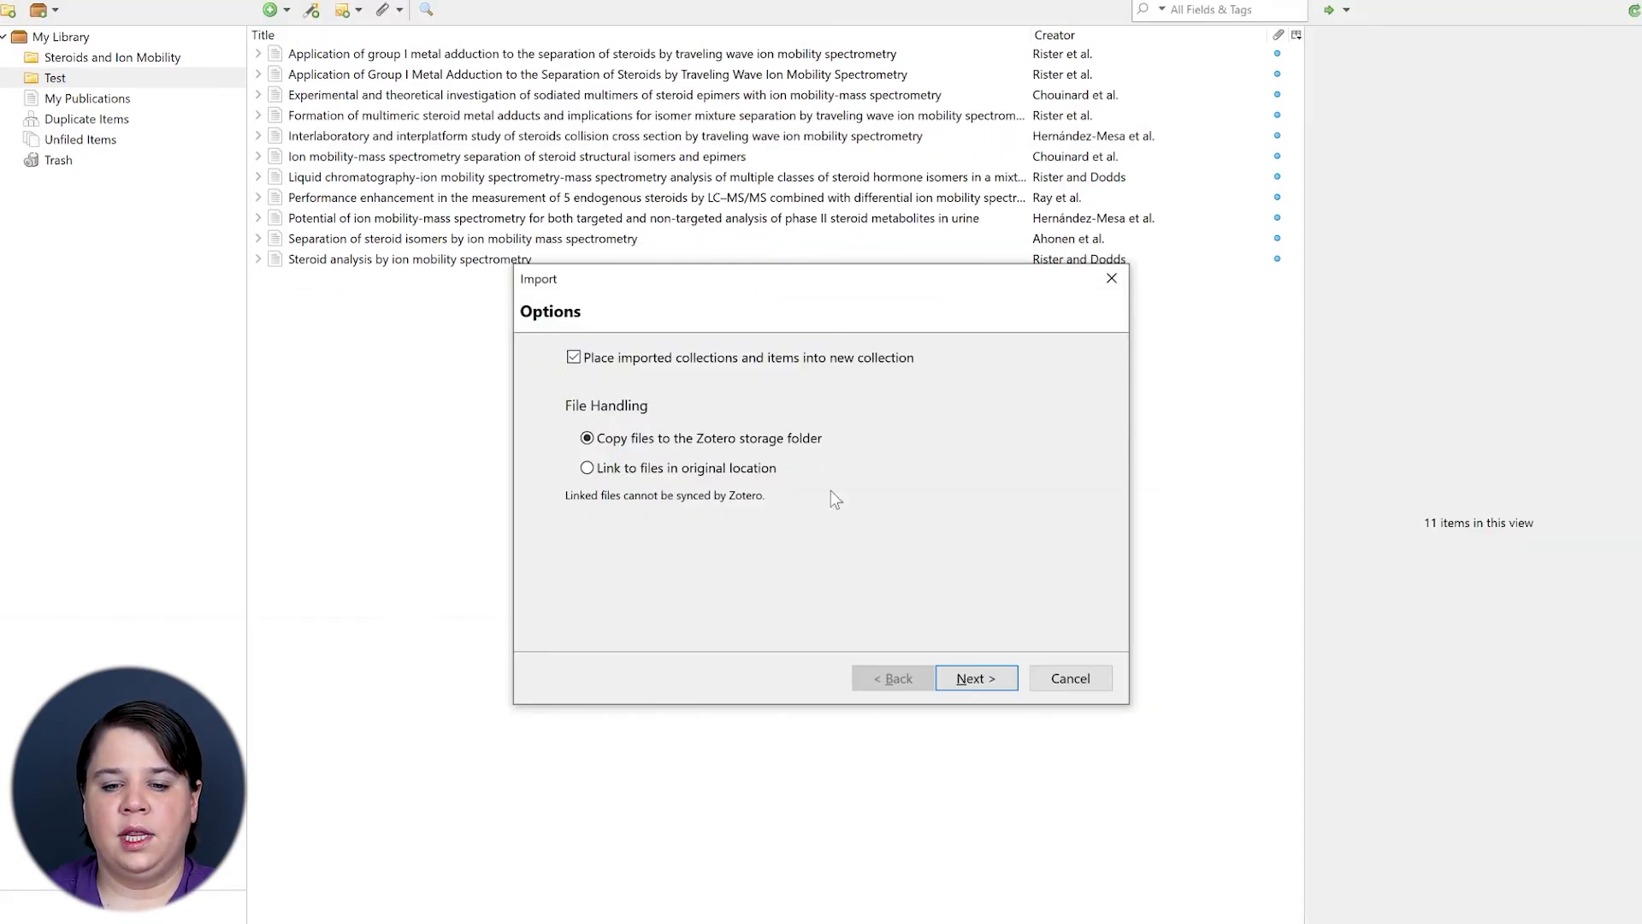
{"action": "left_click", "coordinate": [978, 679]}
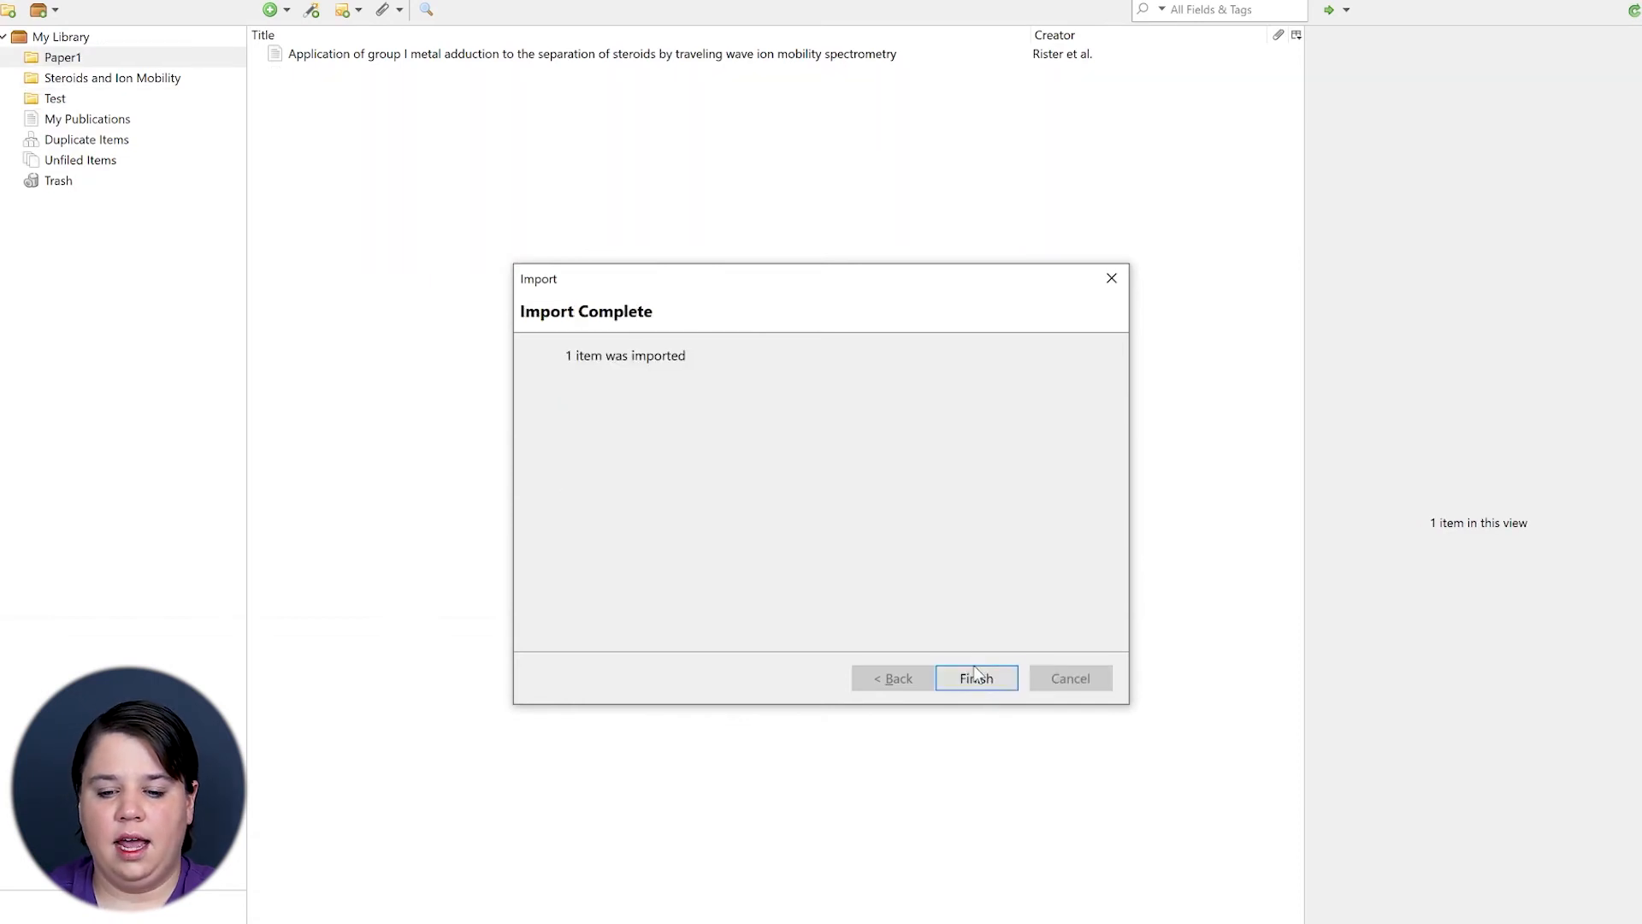
{"action": "left_click", "coordinate": [973, 676]}
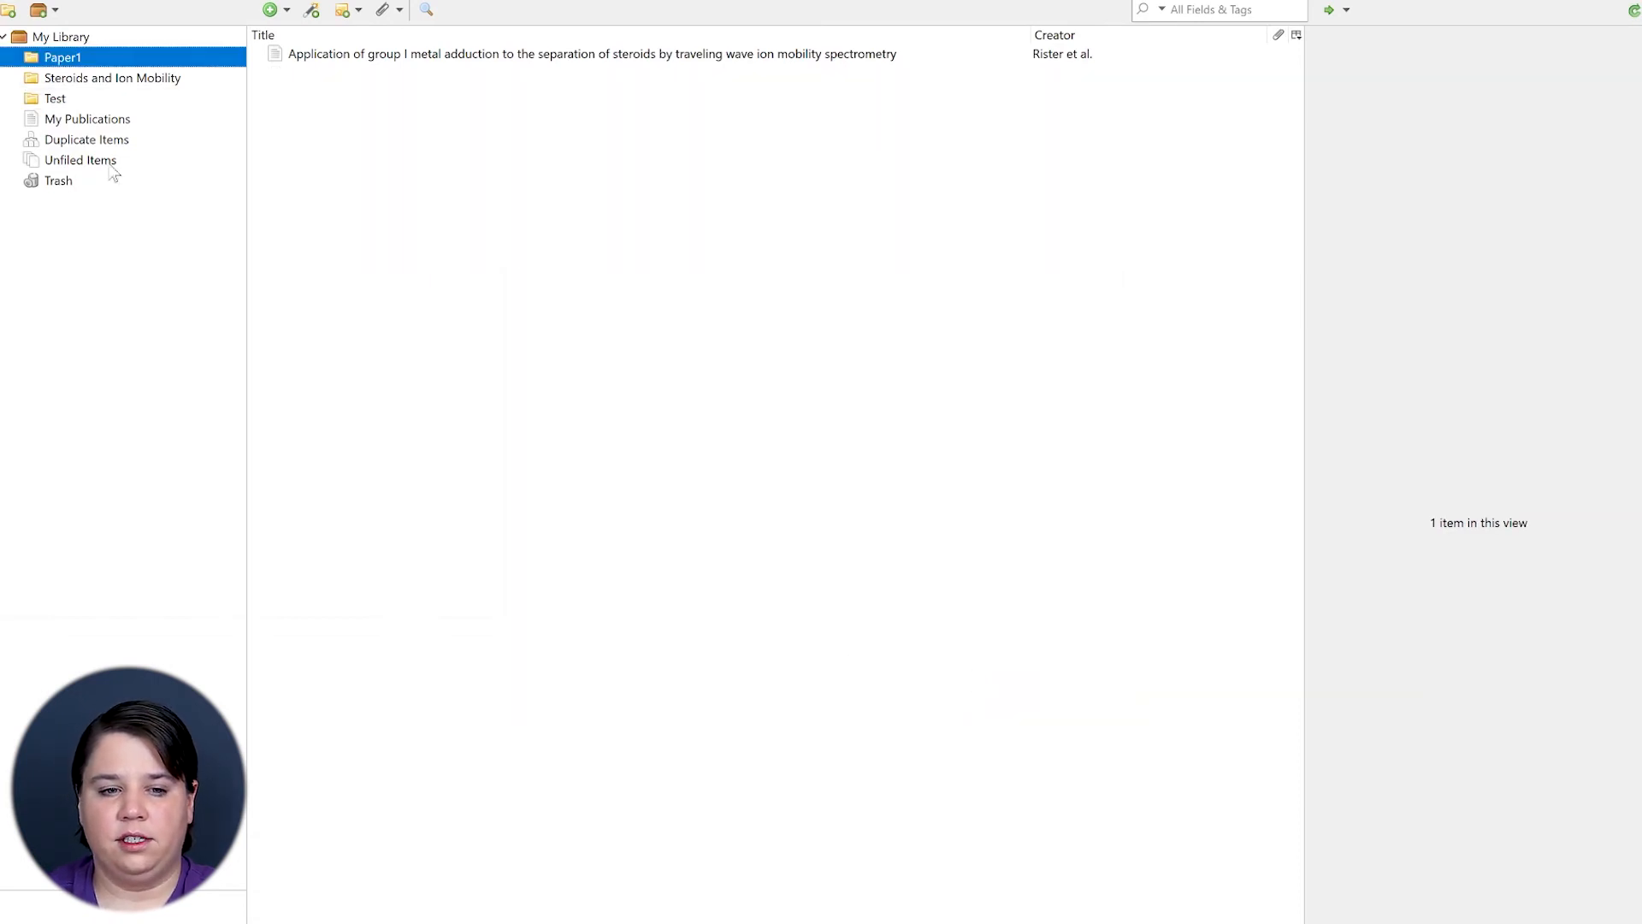
Add the article from the Paper1 collection to the Test collection and display the Test collection.
{"action": "left_click", "coordinate": [491, 60]}
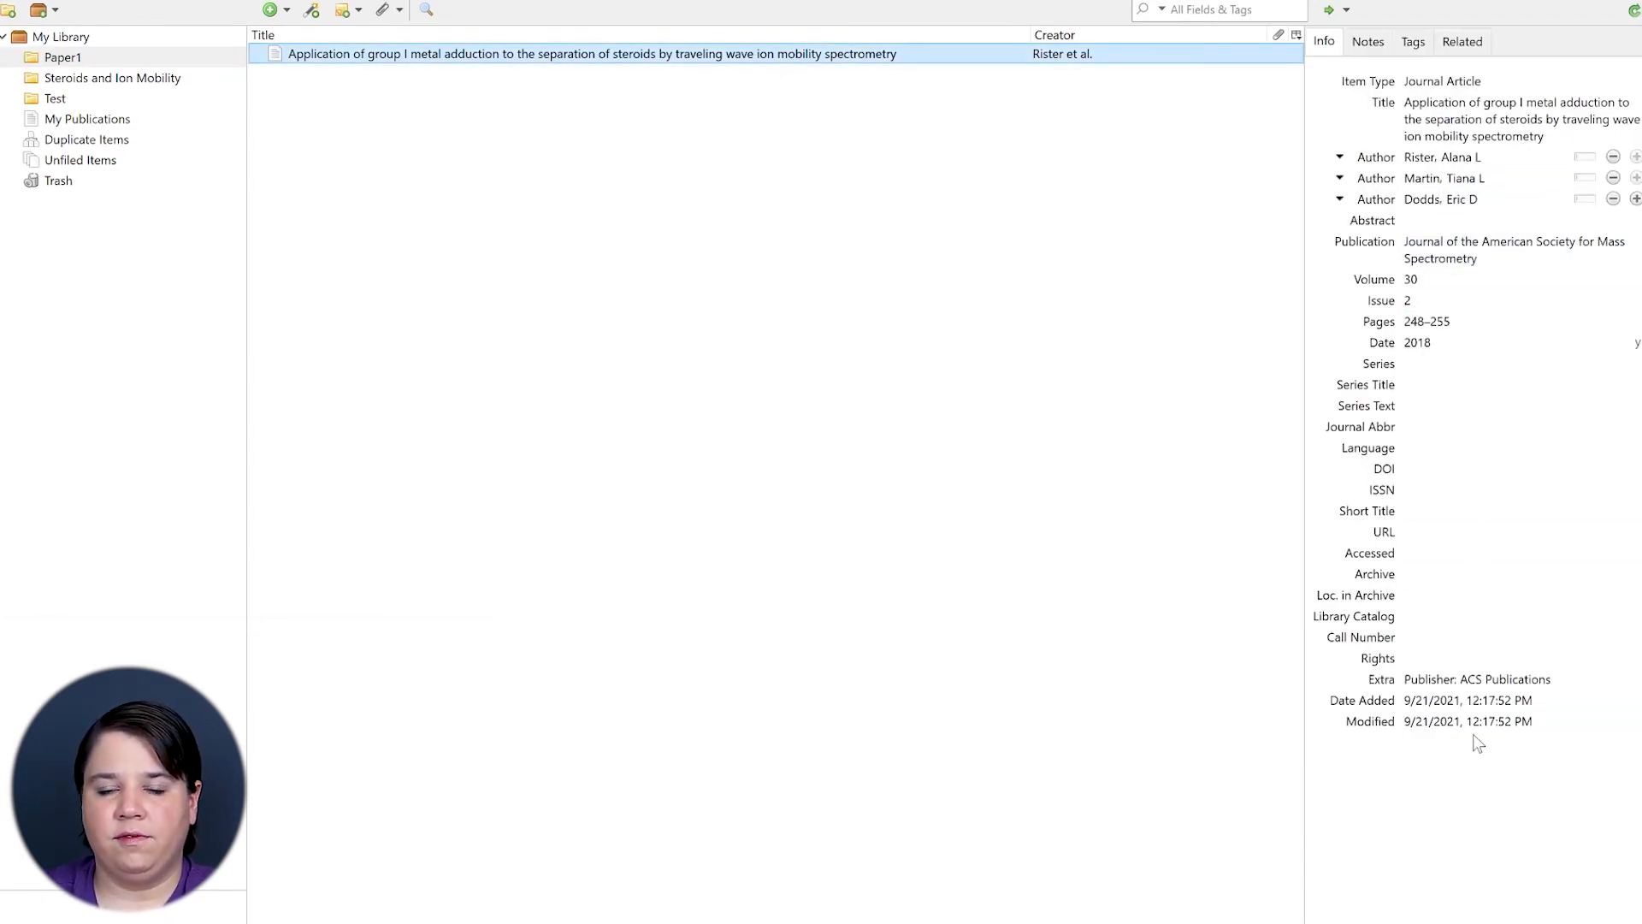
{"action": "left_click_drag", "start_coordinate": [367, 58], "coordinate": [81, 91]}
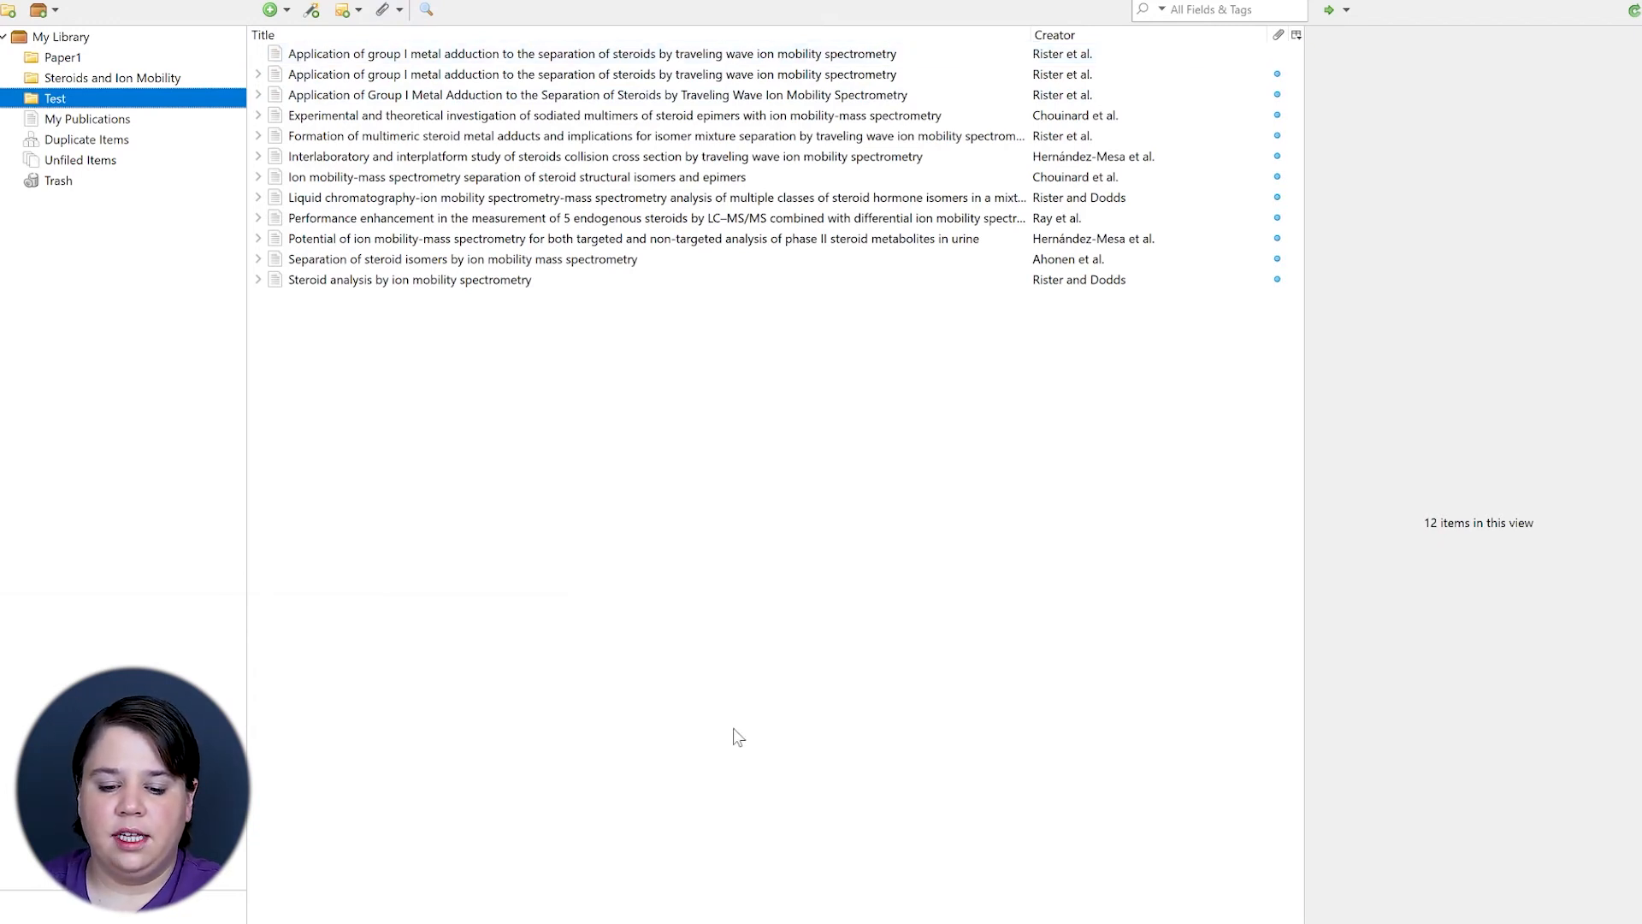
Copy the full BibTeX citation text from the Chrome window and import it from the clipboard into Zotero's Test collection.
{"action": "mouse_move", "coordinate": [833, 917]}
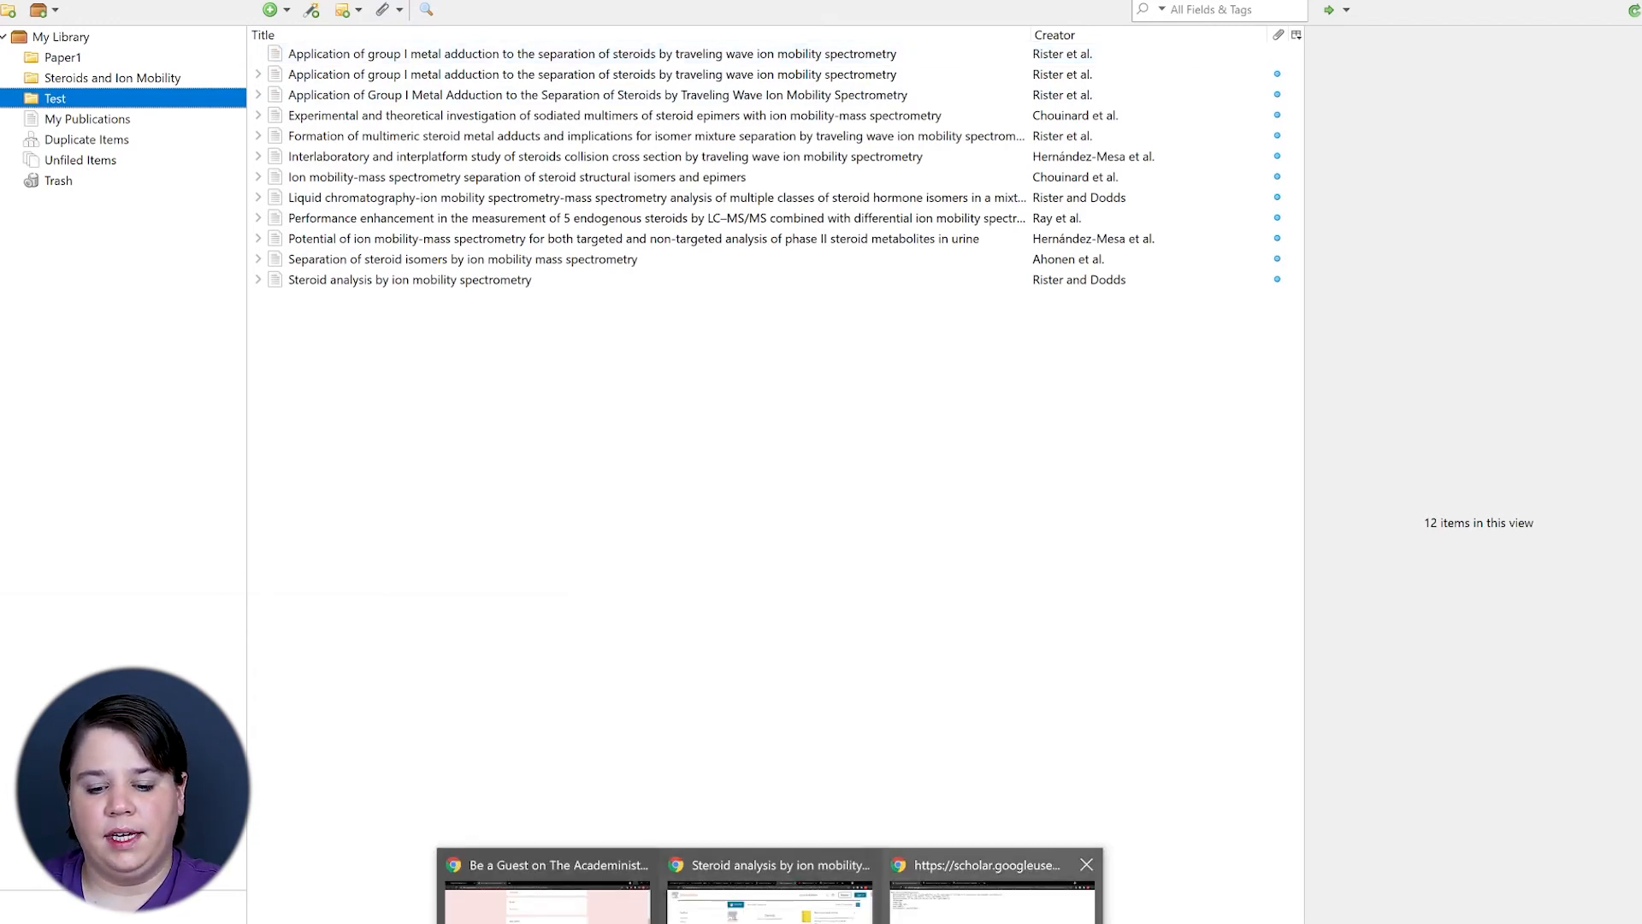
{"action": "left_click", "coordinate": [984, 881]}
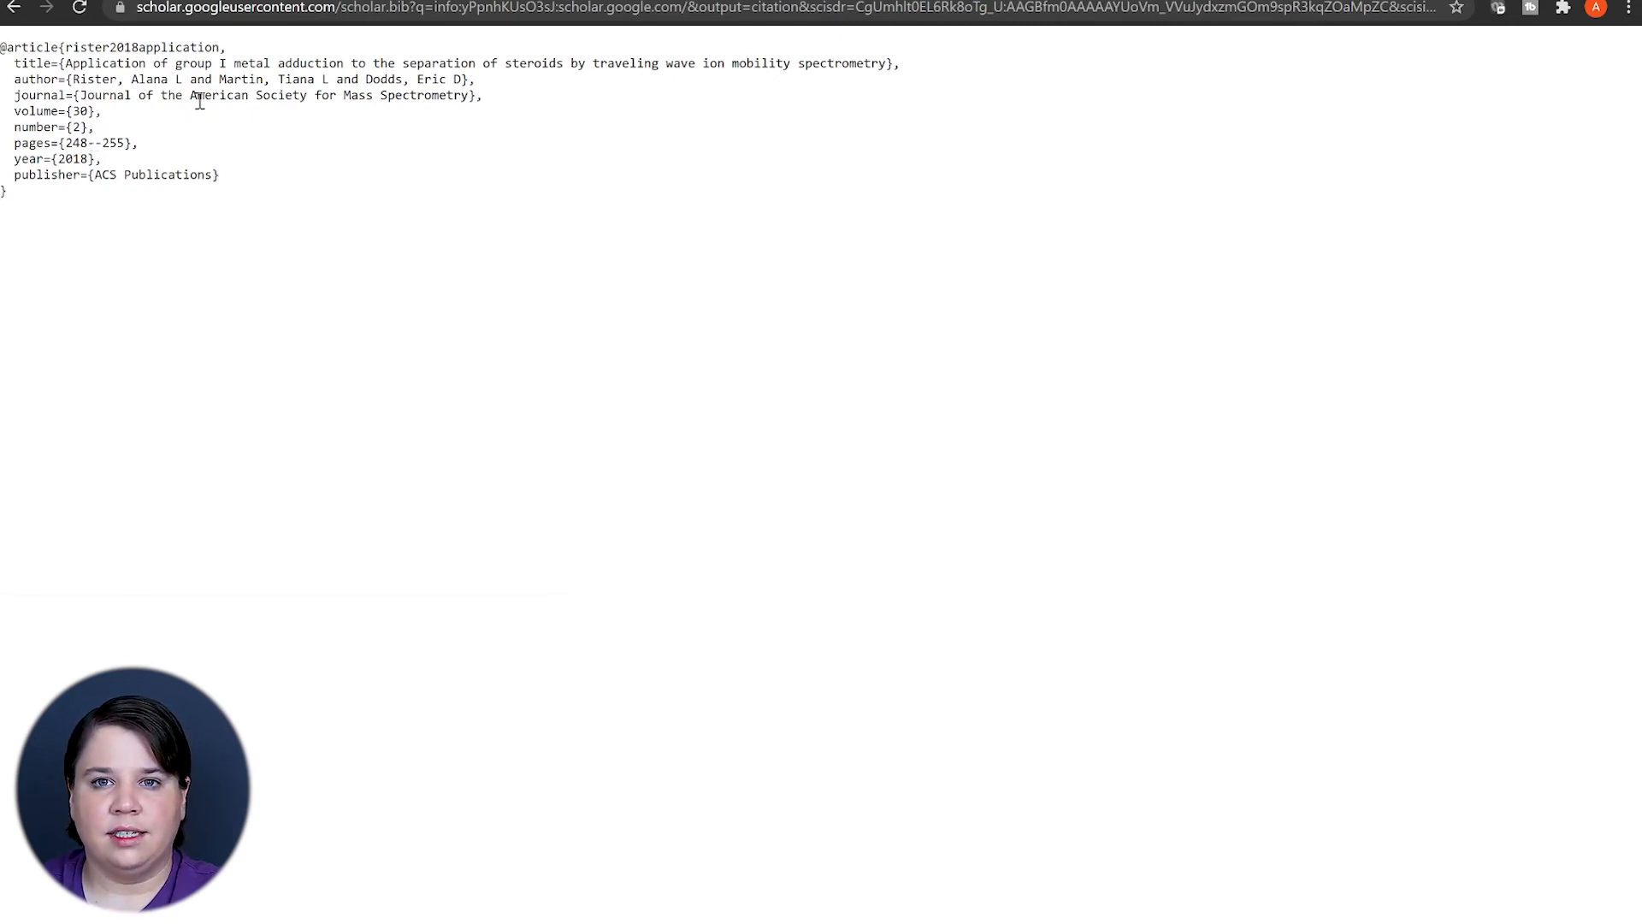
{"action": "key", "text": "ctrl+a"}
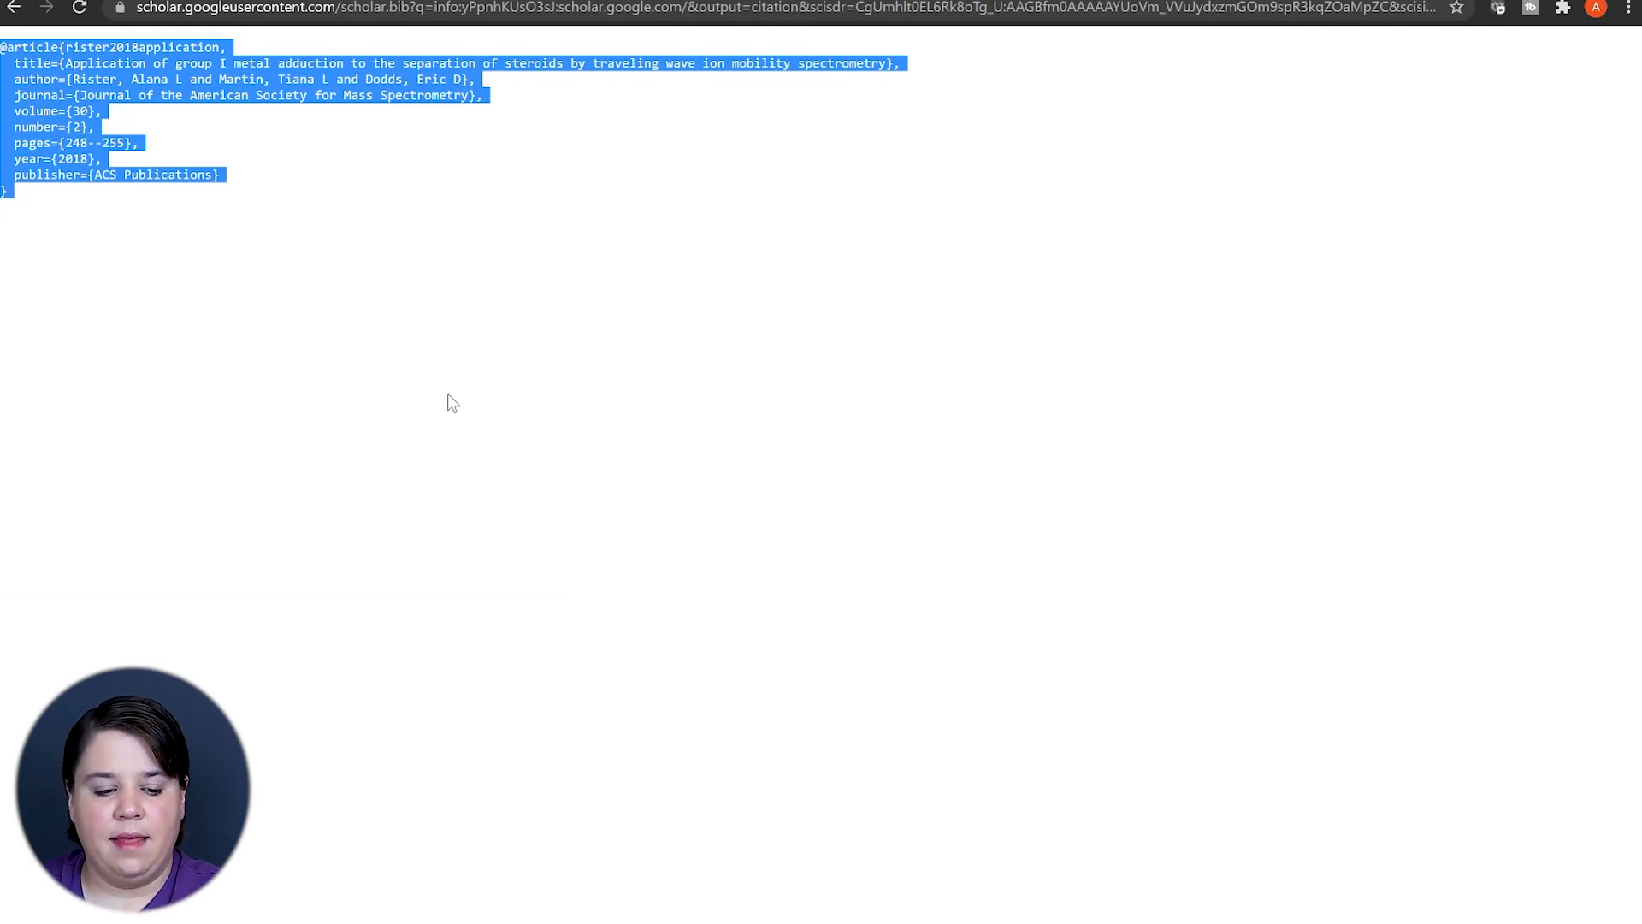
{"action": "key", "text": "alt+Tab"}
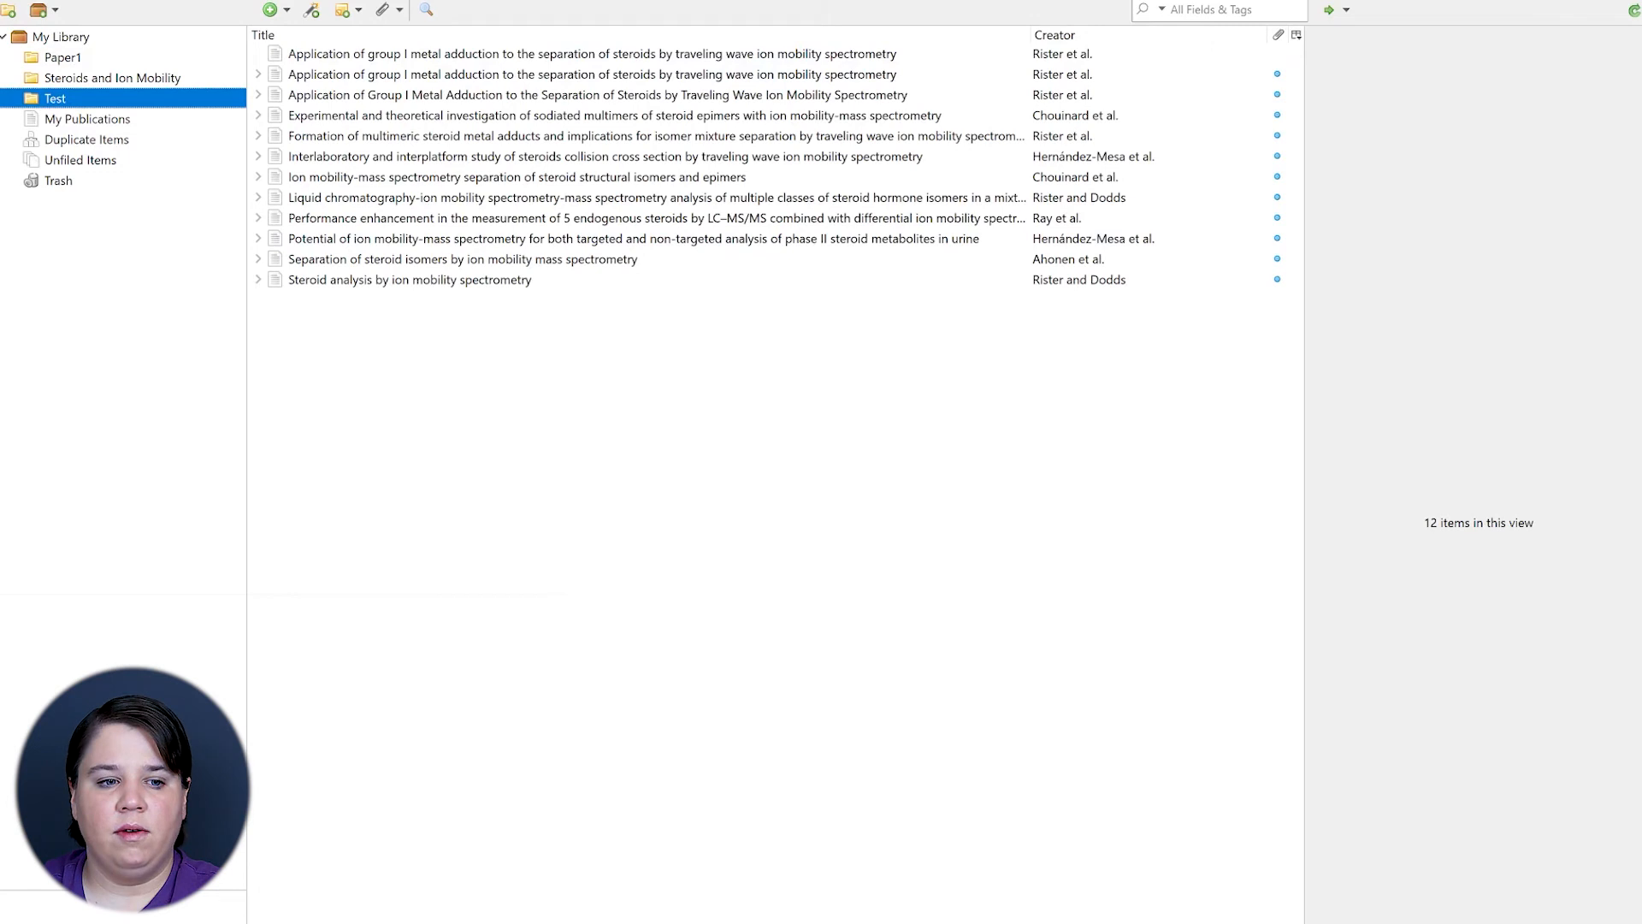
{"action": "left_click", "coordinate": [12, 3]}
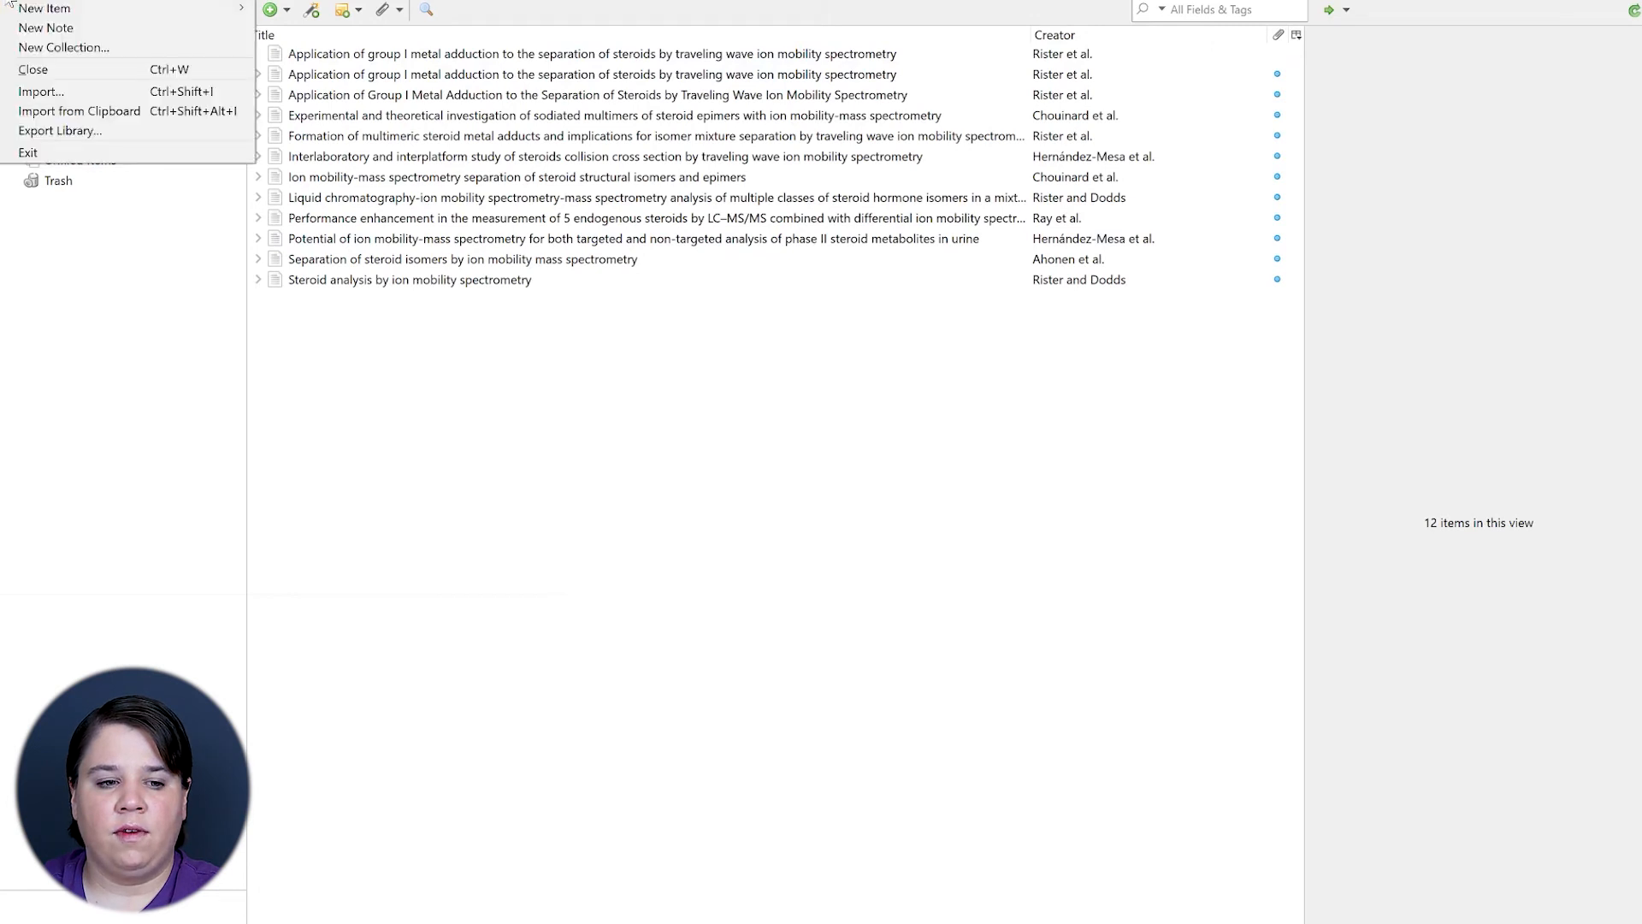
{"action": "left_click", "coordinate": [81, 112]}
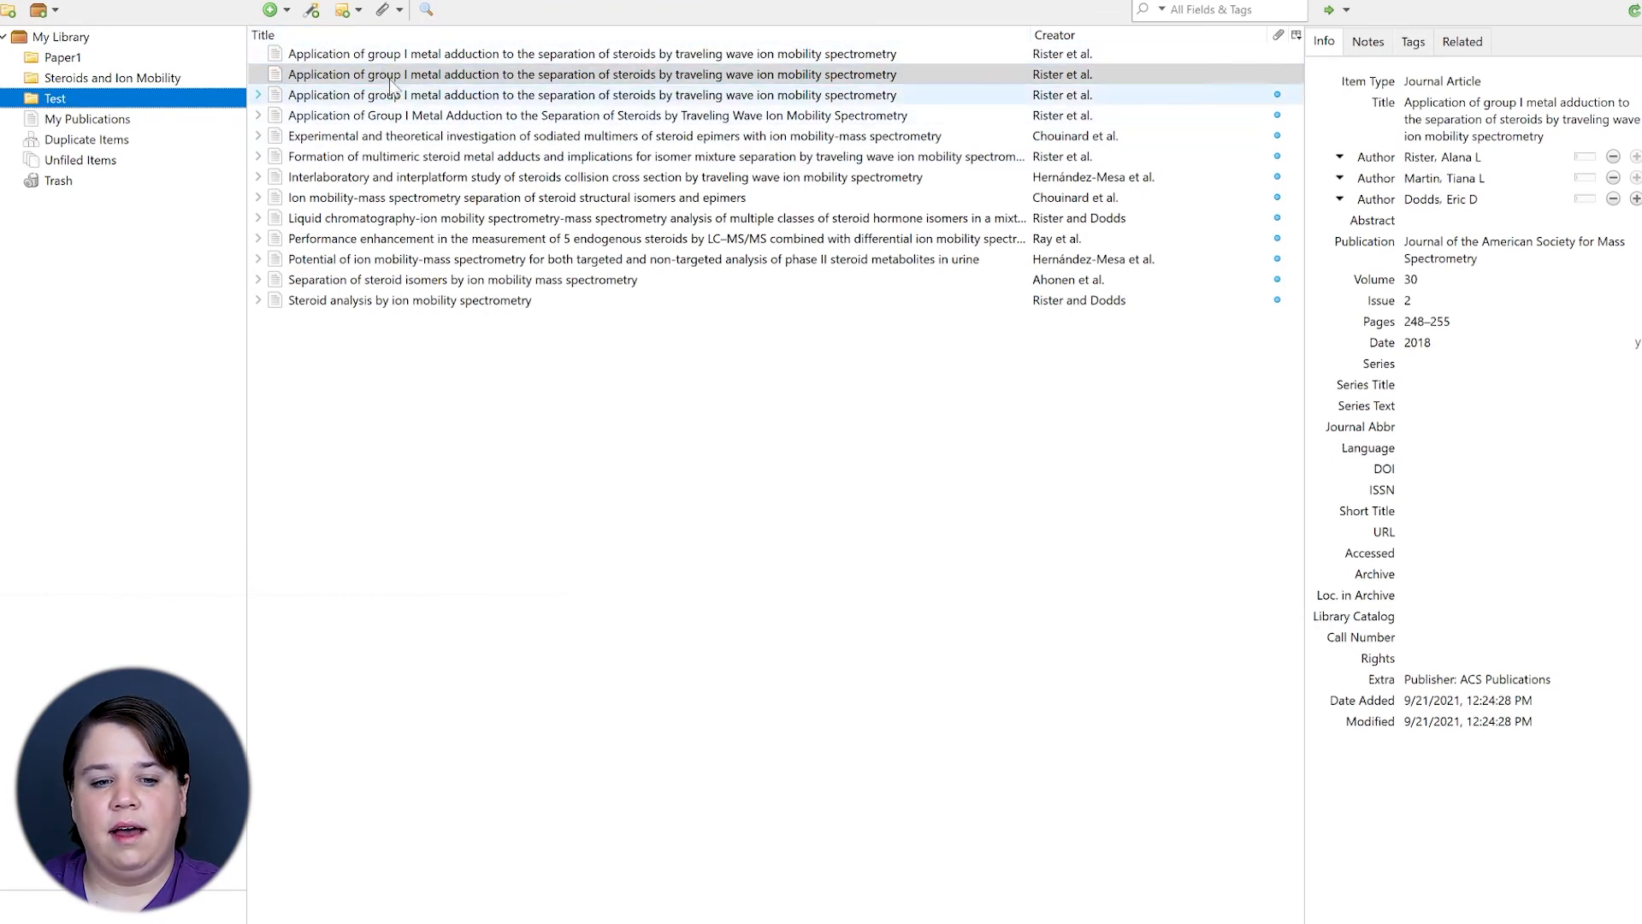
Expand the two "Application of group I metal adduction" entries that have attachments and compare the details of the two copies without any.
{"action": "left_click", "coordinate": [256, 120]}
{"action": "left_click", "coordinate": [257, 117]}
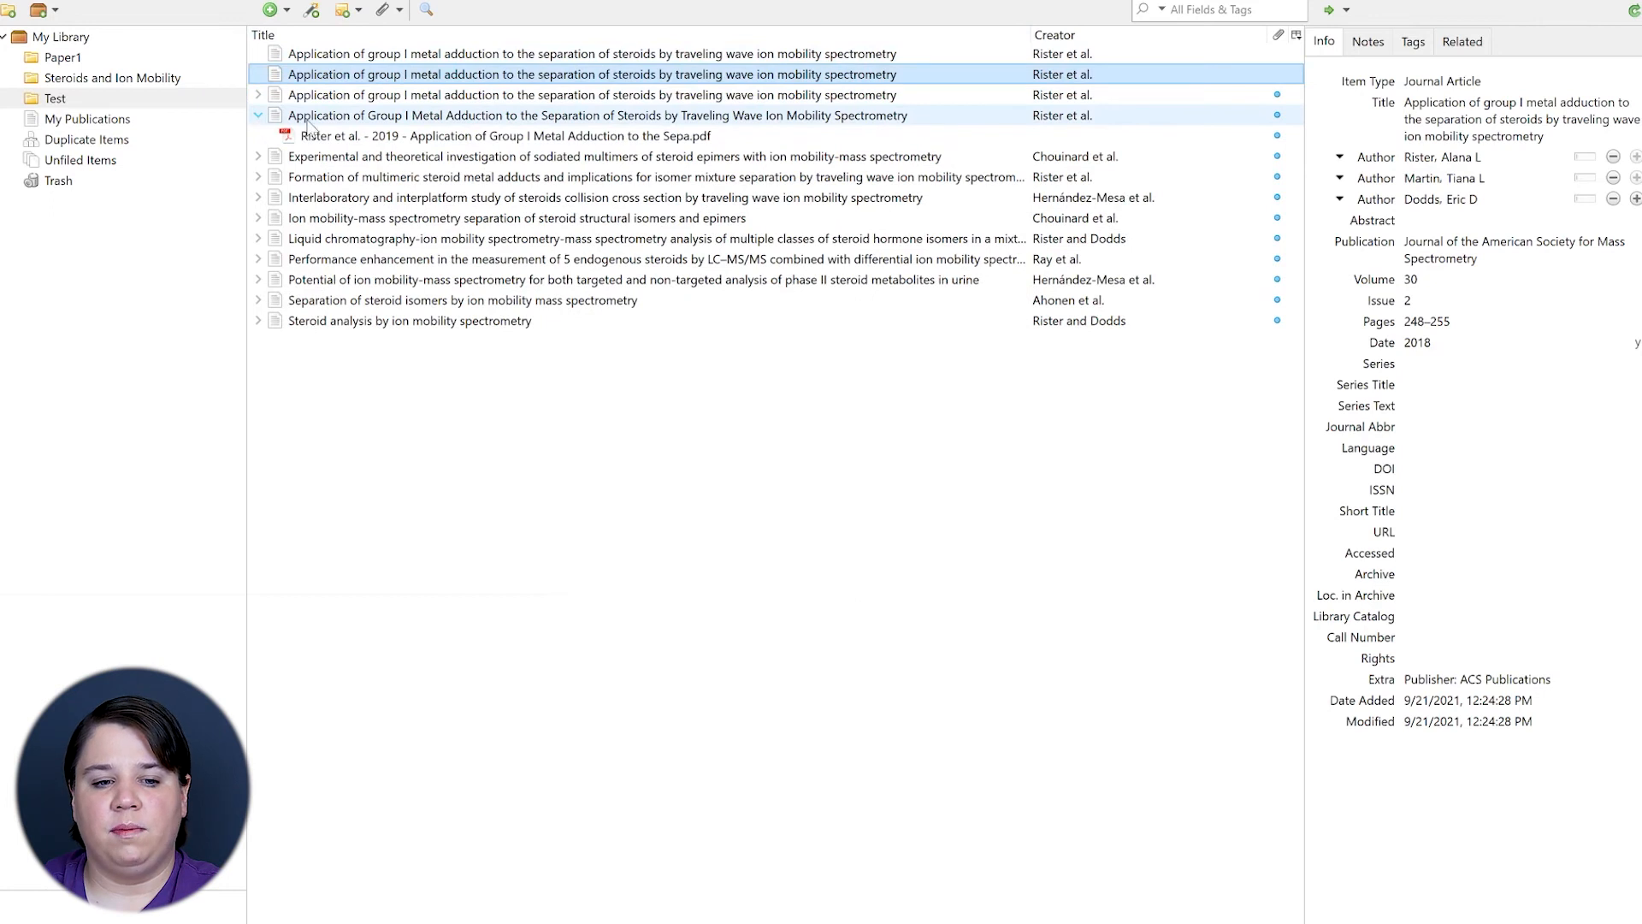
{"action": "left_click", "coordinate": [259, 95]}
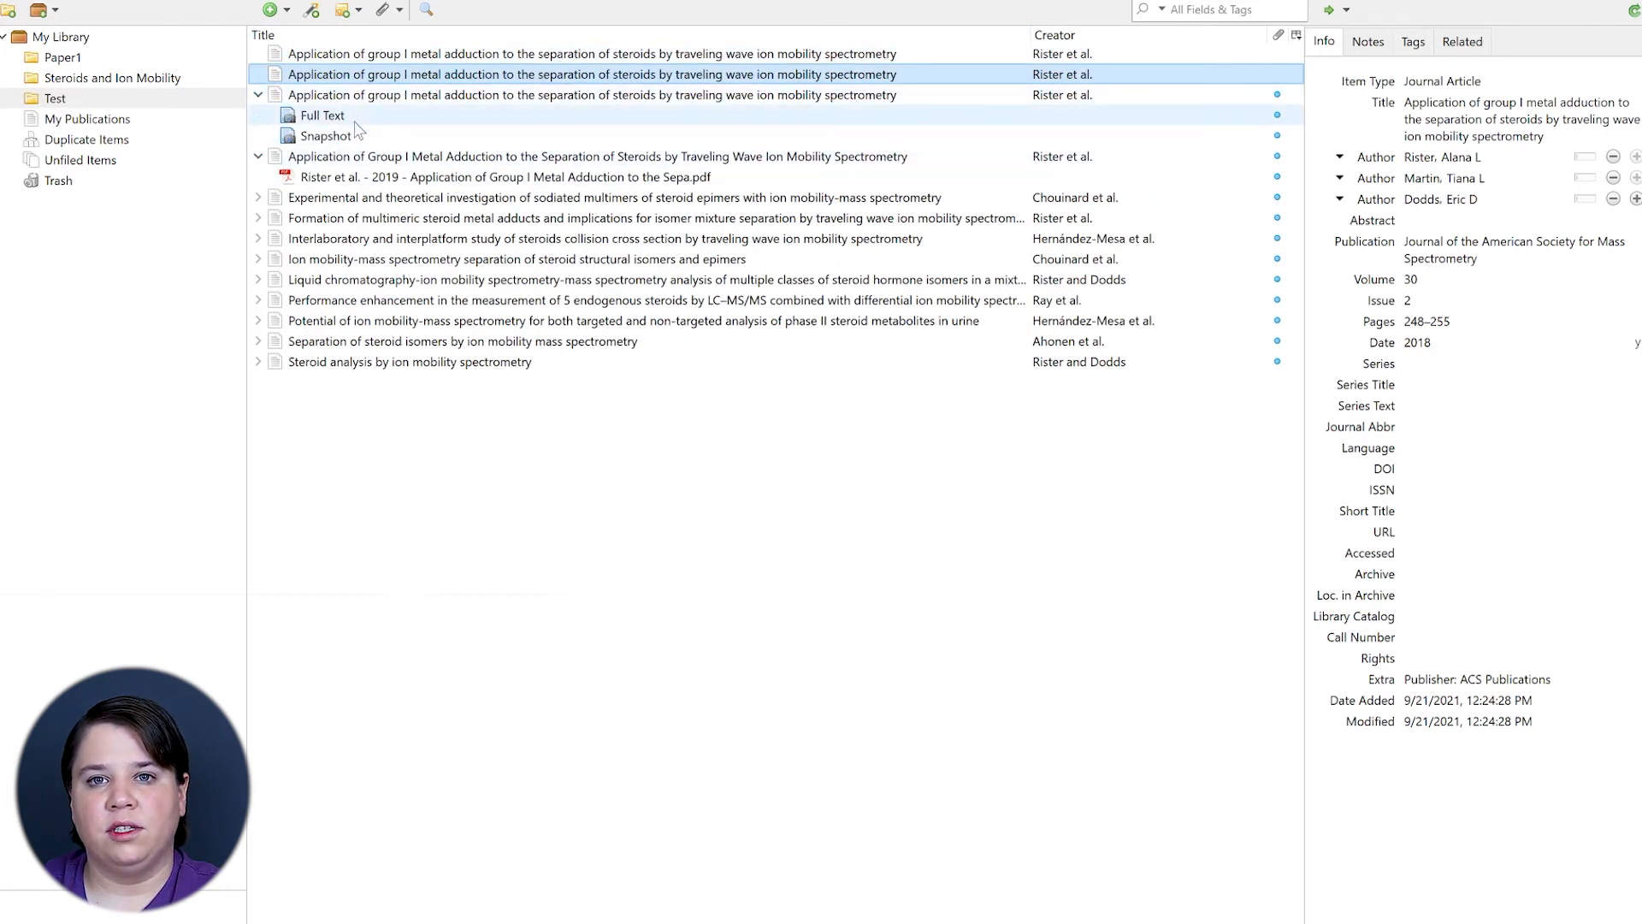
{"action": "left_click", "coordinate": [274, 54]}
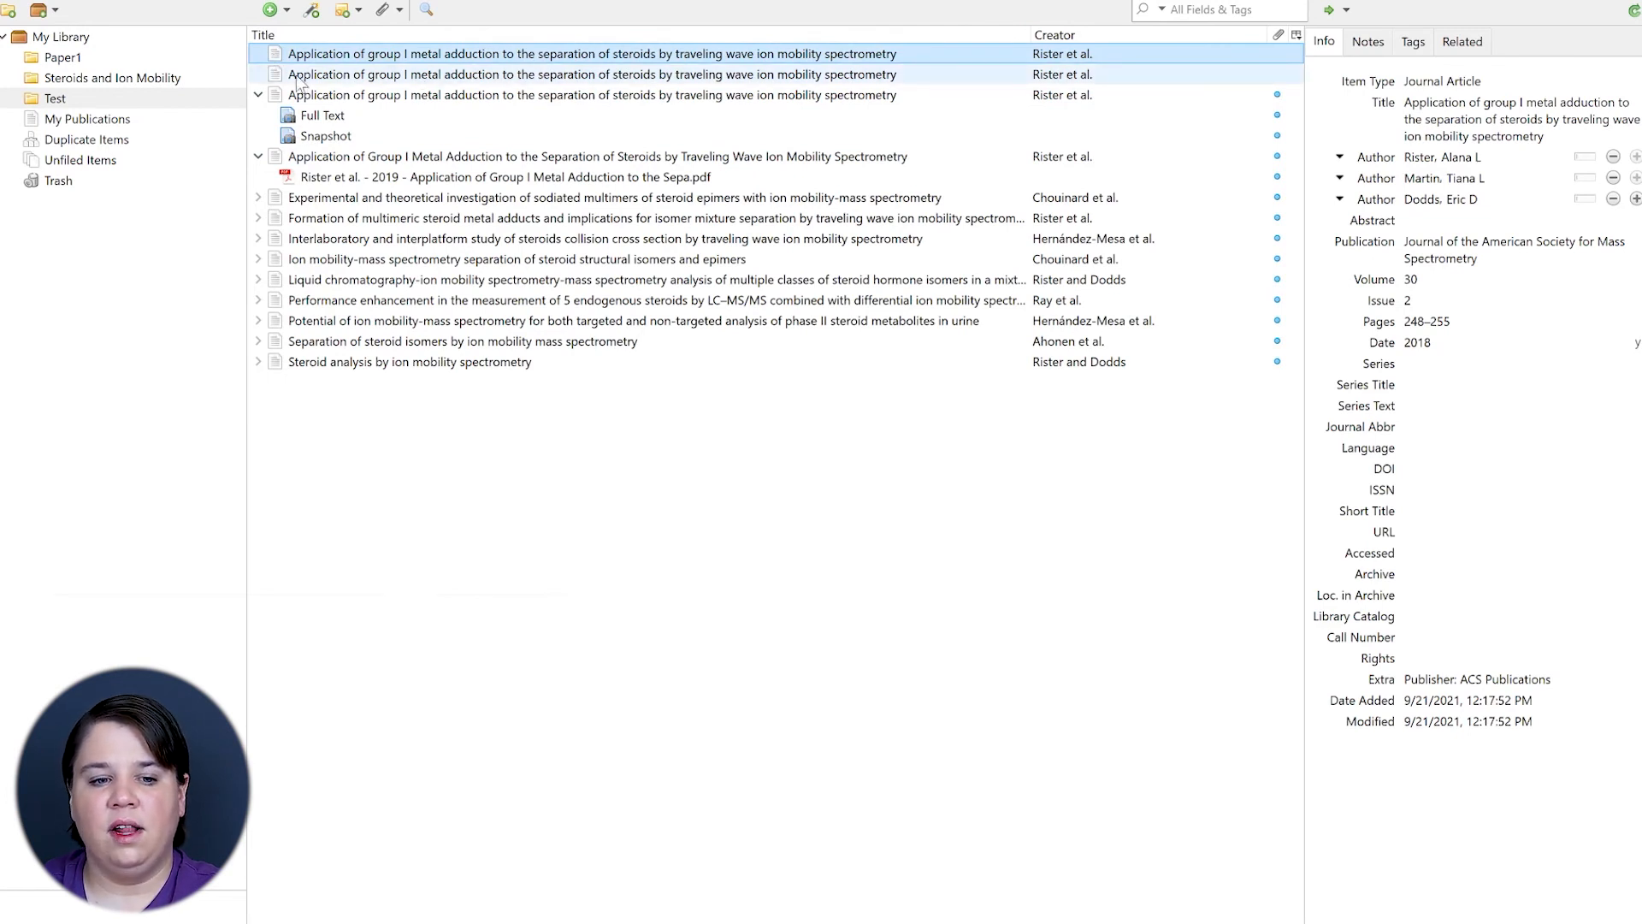
{"action": "left_click", "coordinate": [422, 83]}
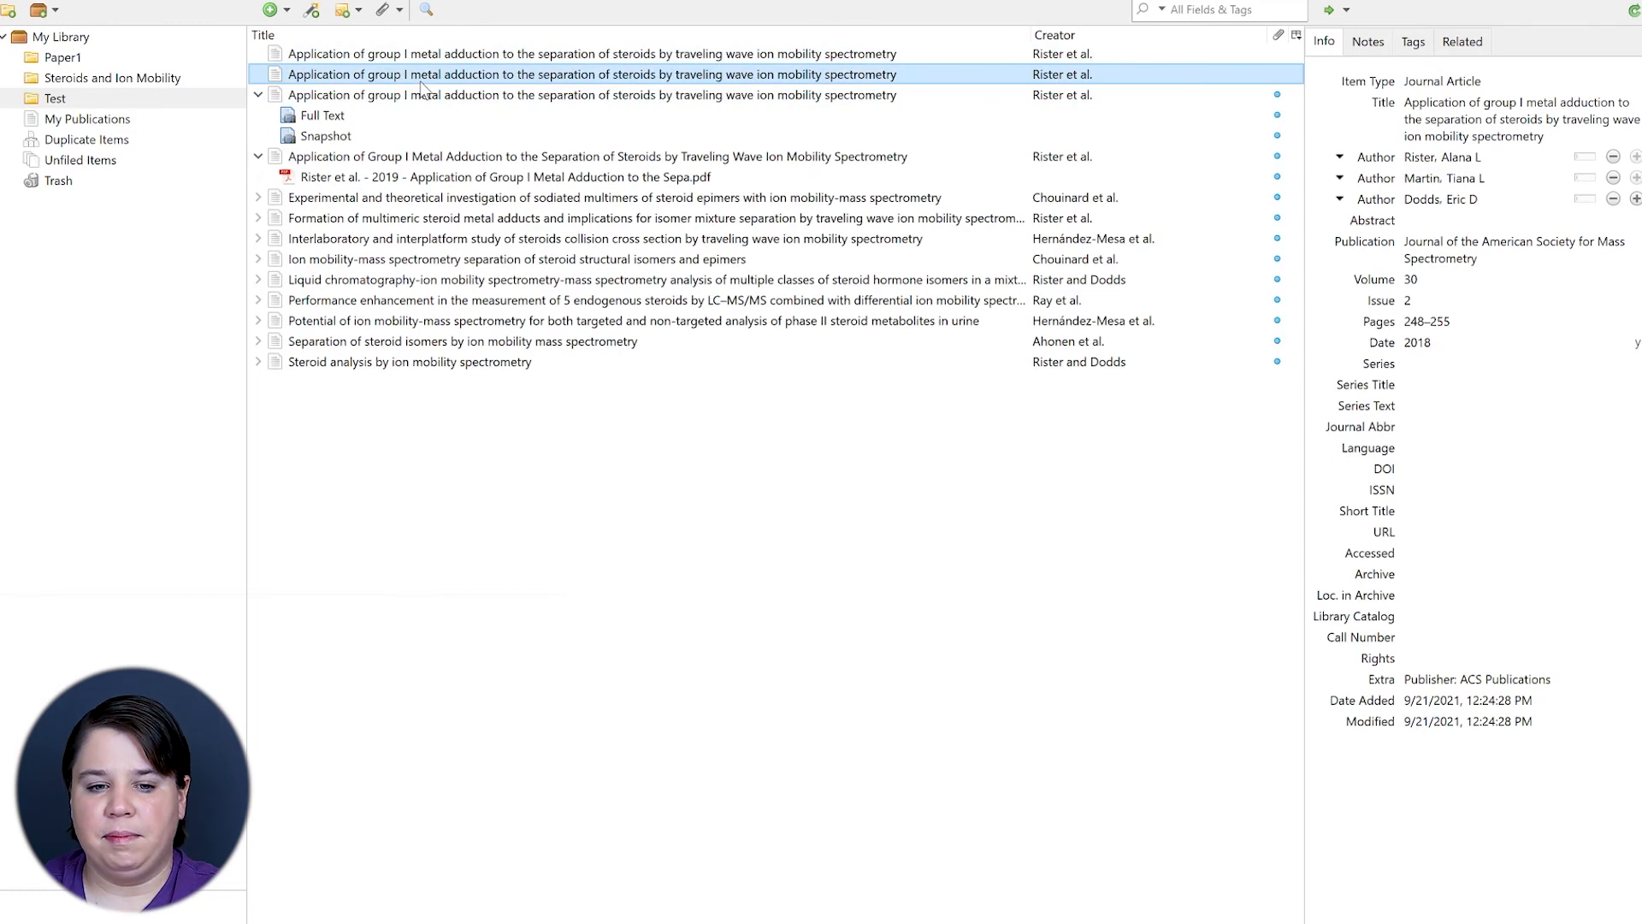
Move the 2019 PDF attachment to the article copy holding Full Text and Snapshot, and remove the PDF's former parent entry from the collection.
{"action": "left_click", "coordinate": [323, 177]}
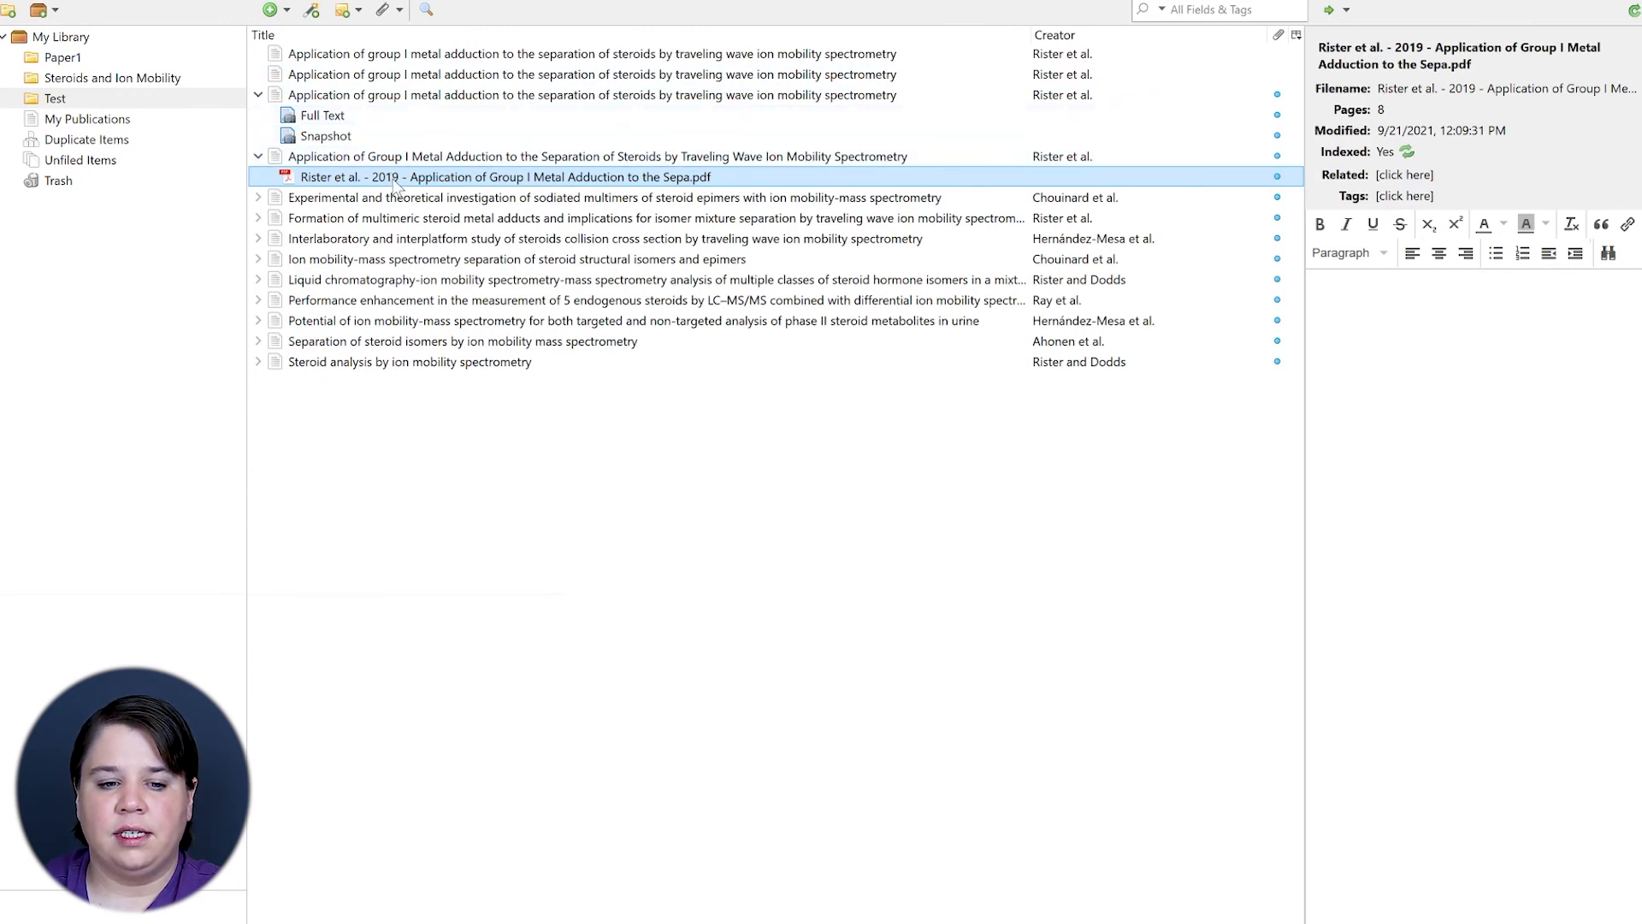
{"action": "left_click_drag", "start_coordinate": [396, 183], "coordinate": [396, 101]}
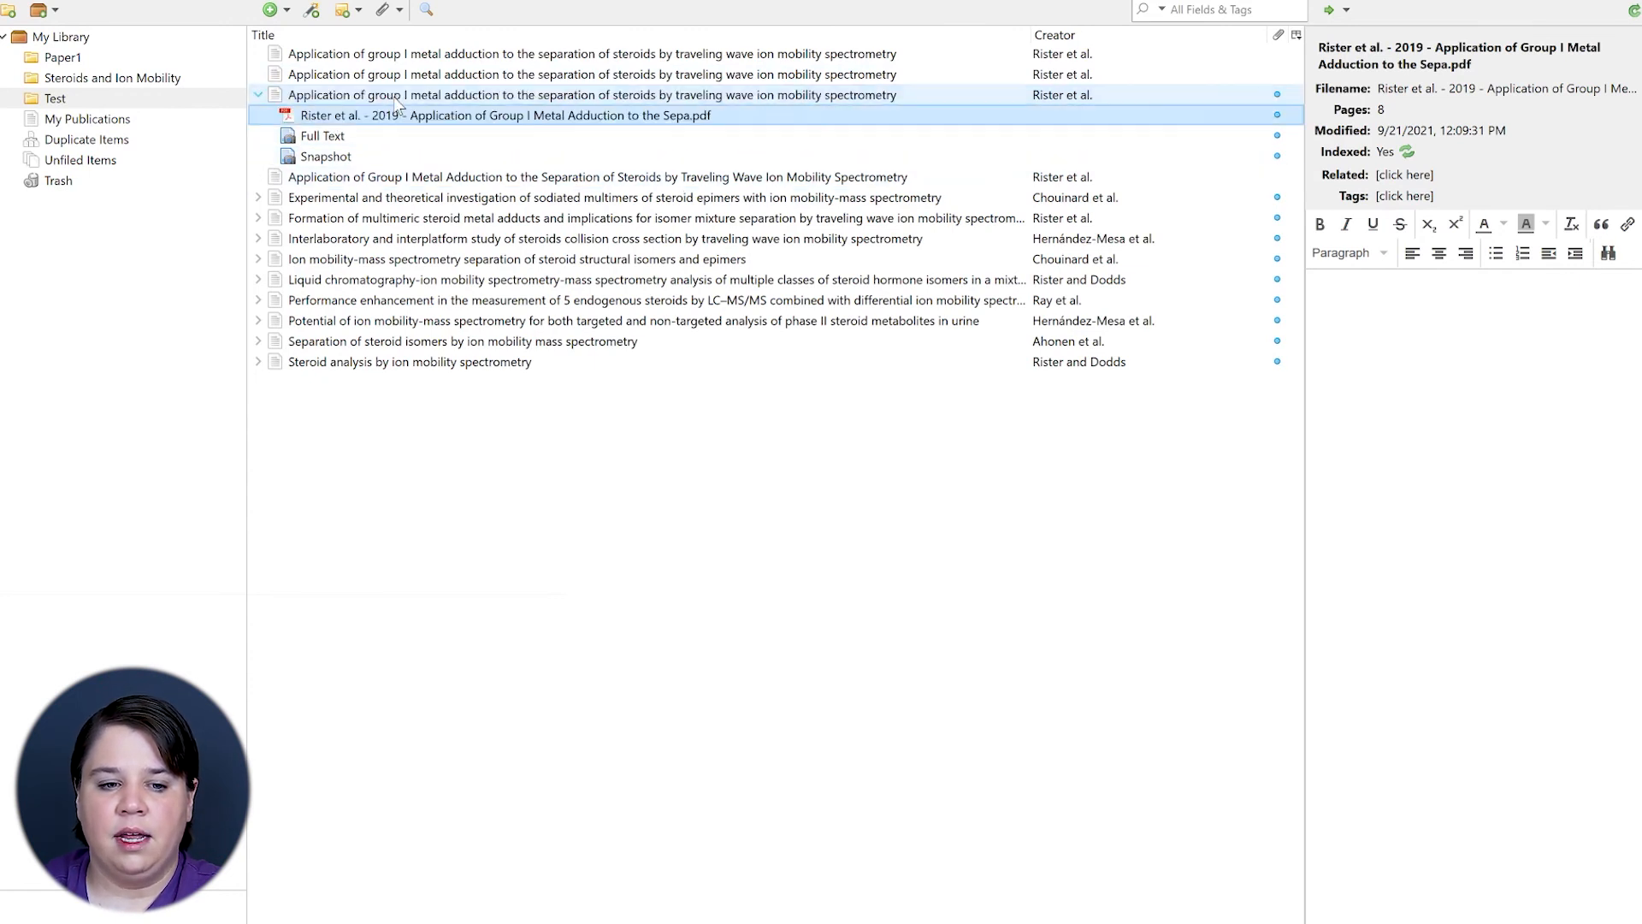
{"action": "left_click", "coordinate": [376, 180]}
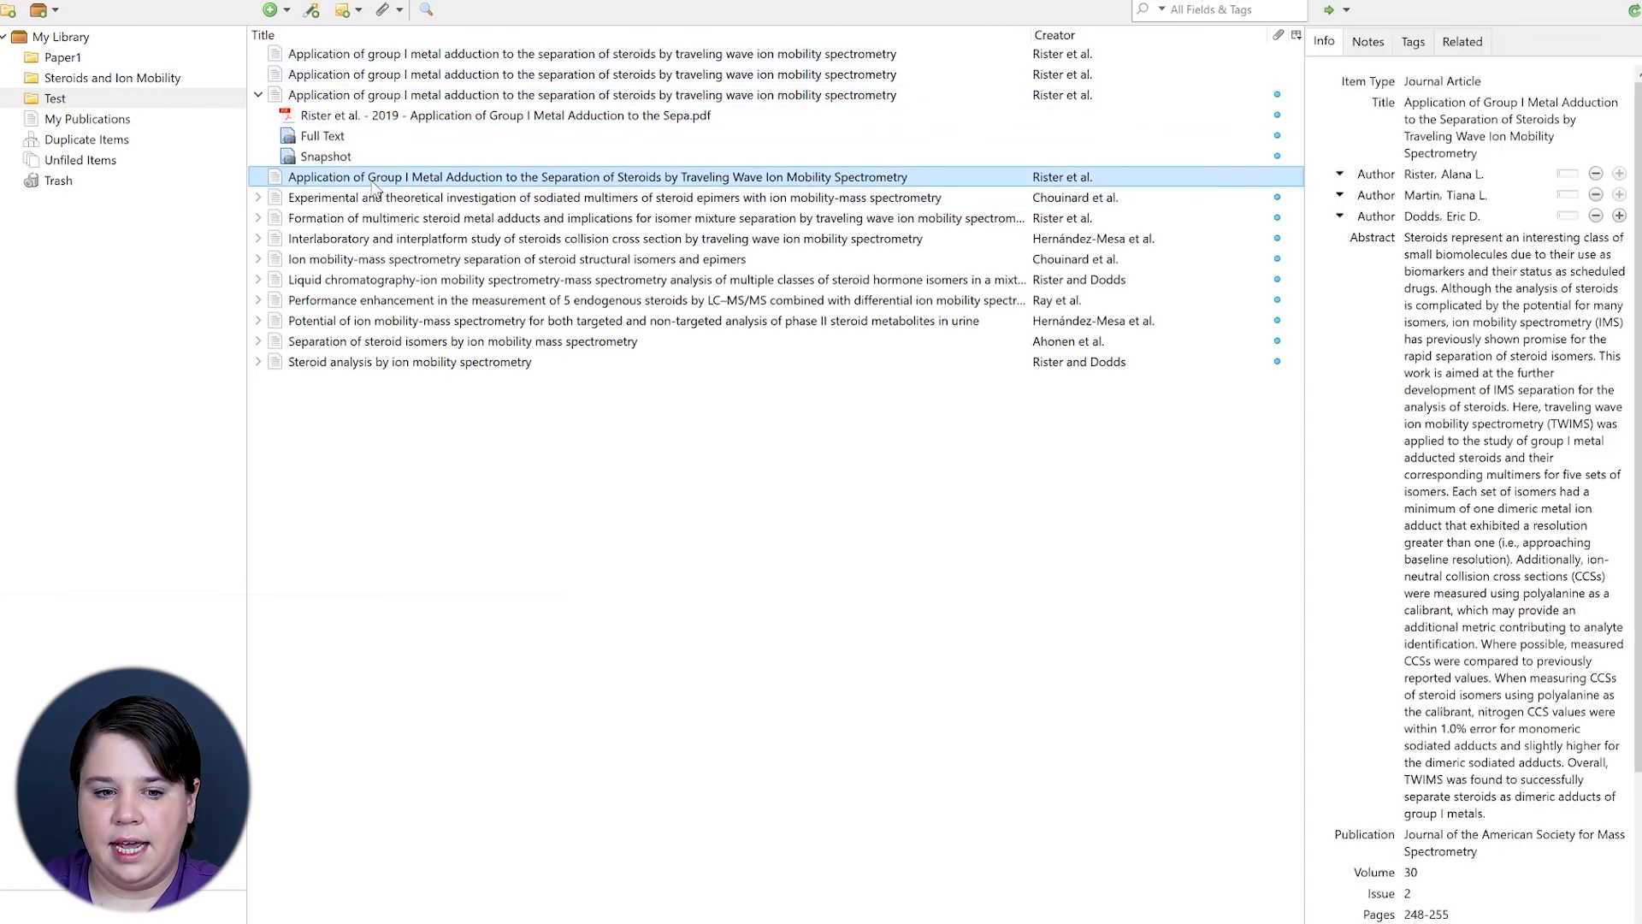
{"action": "key", "text": "Delete"}
{"action": "left_click", "coordinate": [773, 520]}
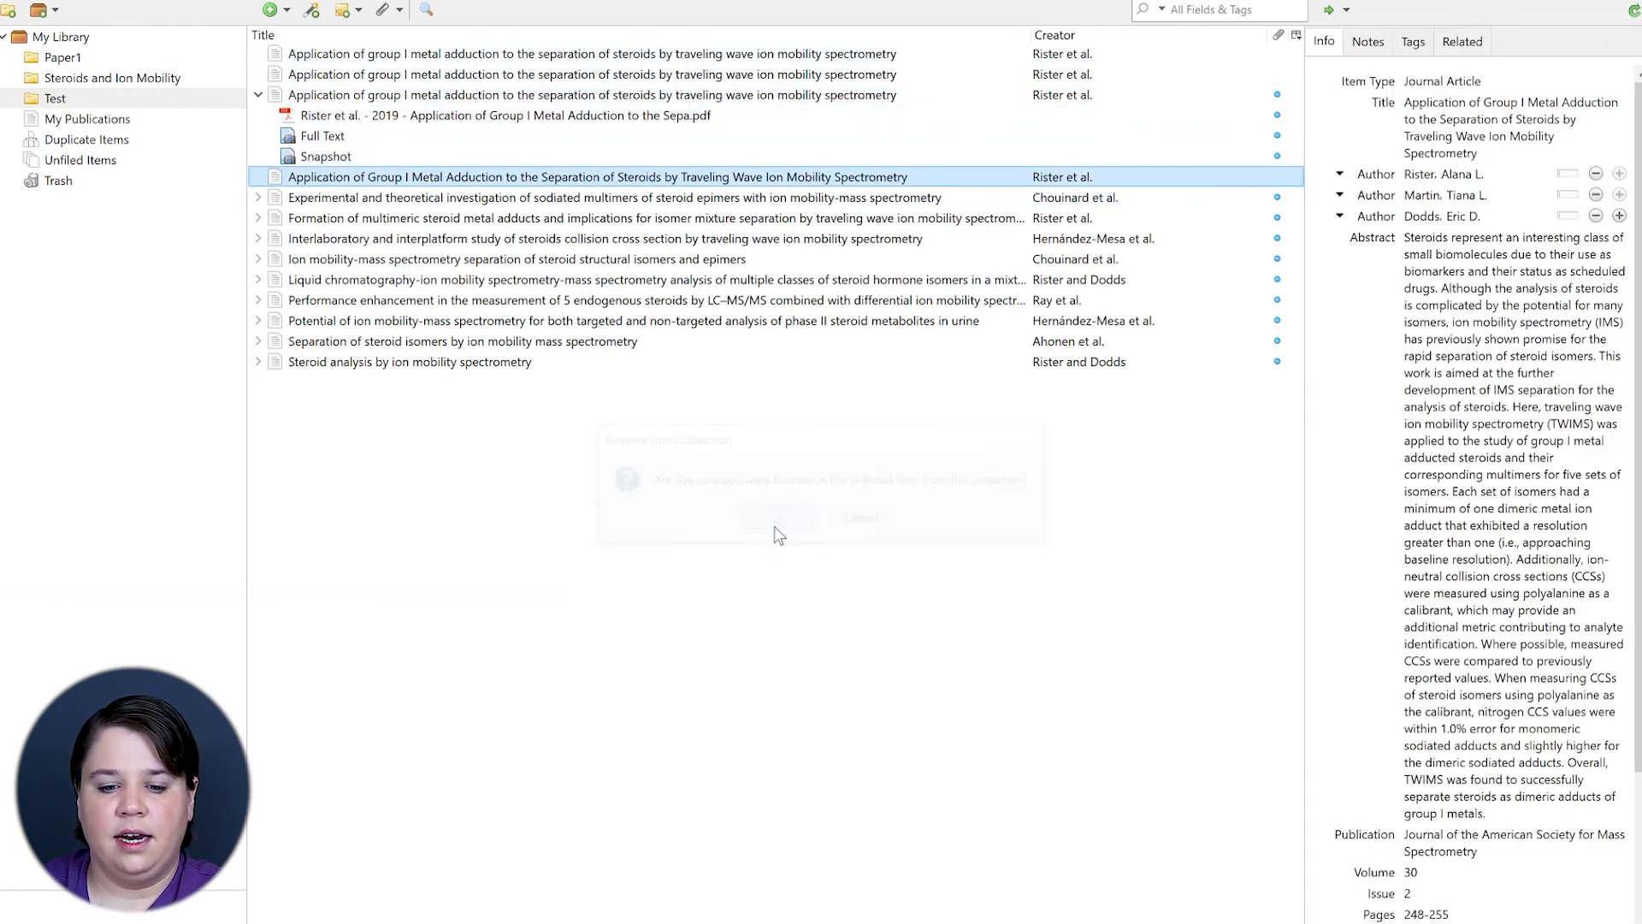
Remove the two attachment-free duplicates of the "Application of group I metal adduction" article from the Test collection.
{"action": "left_click", "coordinate": [547, 56]}
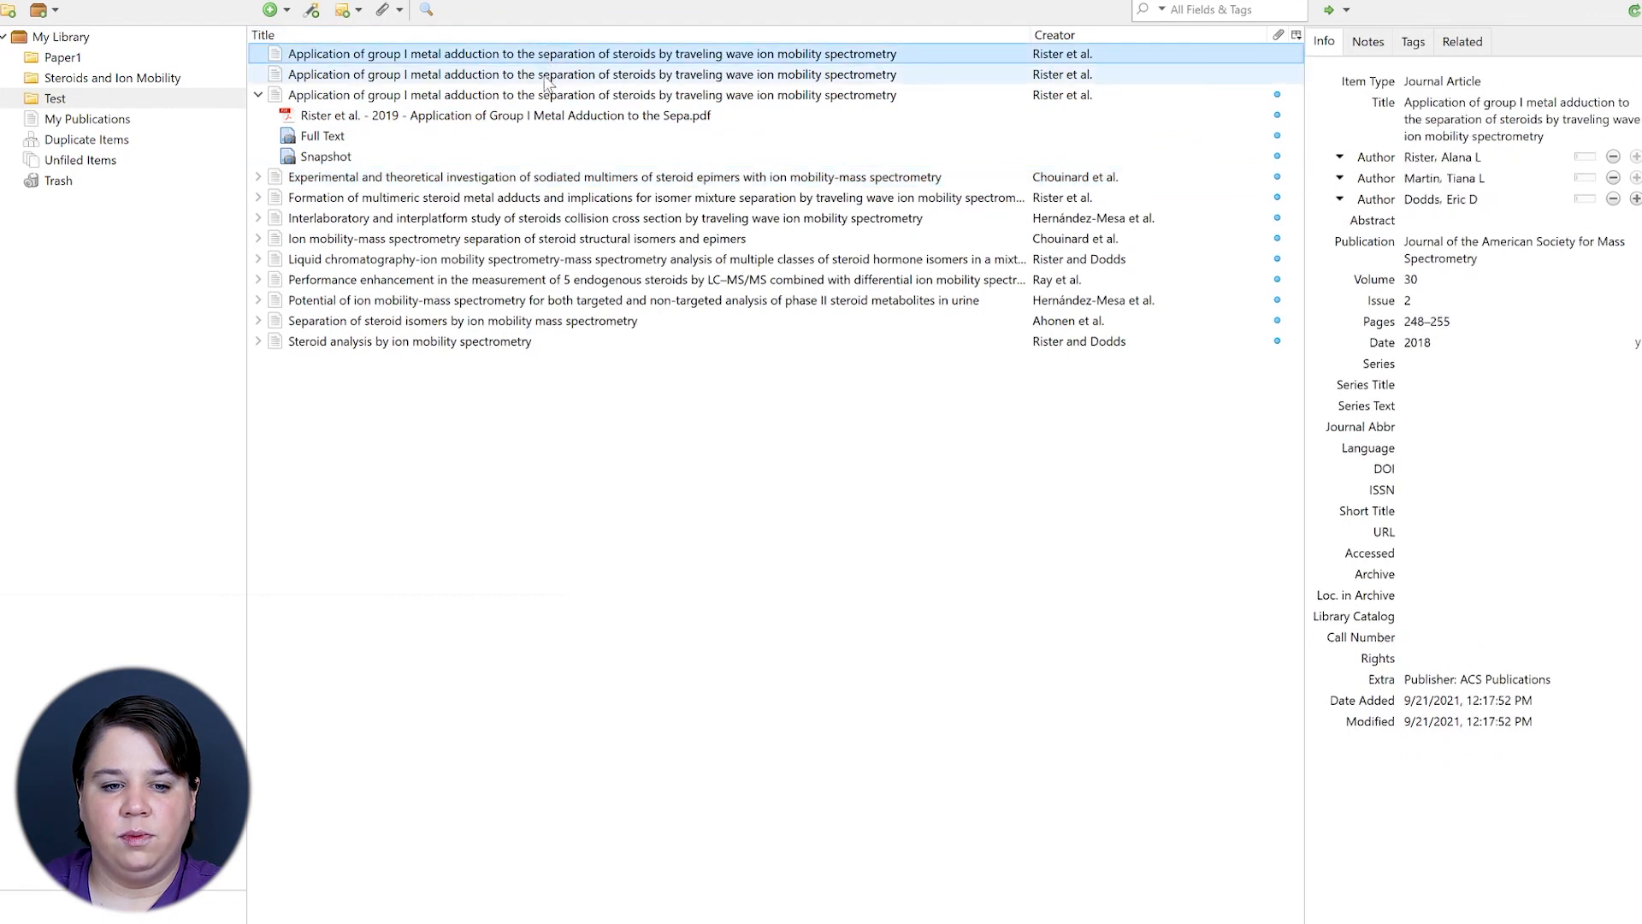
{"action": "left_click", "coordinate": [543, 75], "text": "shift"}
{"action": "key", "text": "Delete"}
{"action": "key", "text": "Return"}
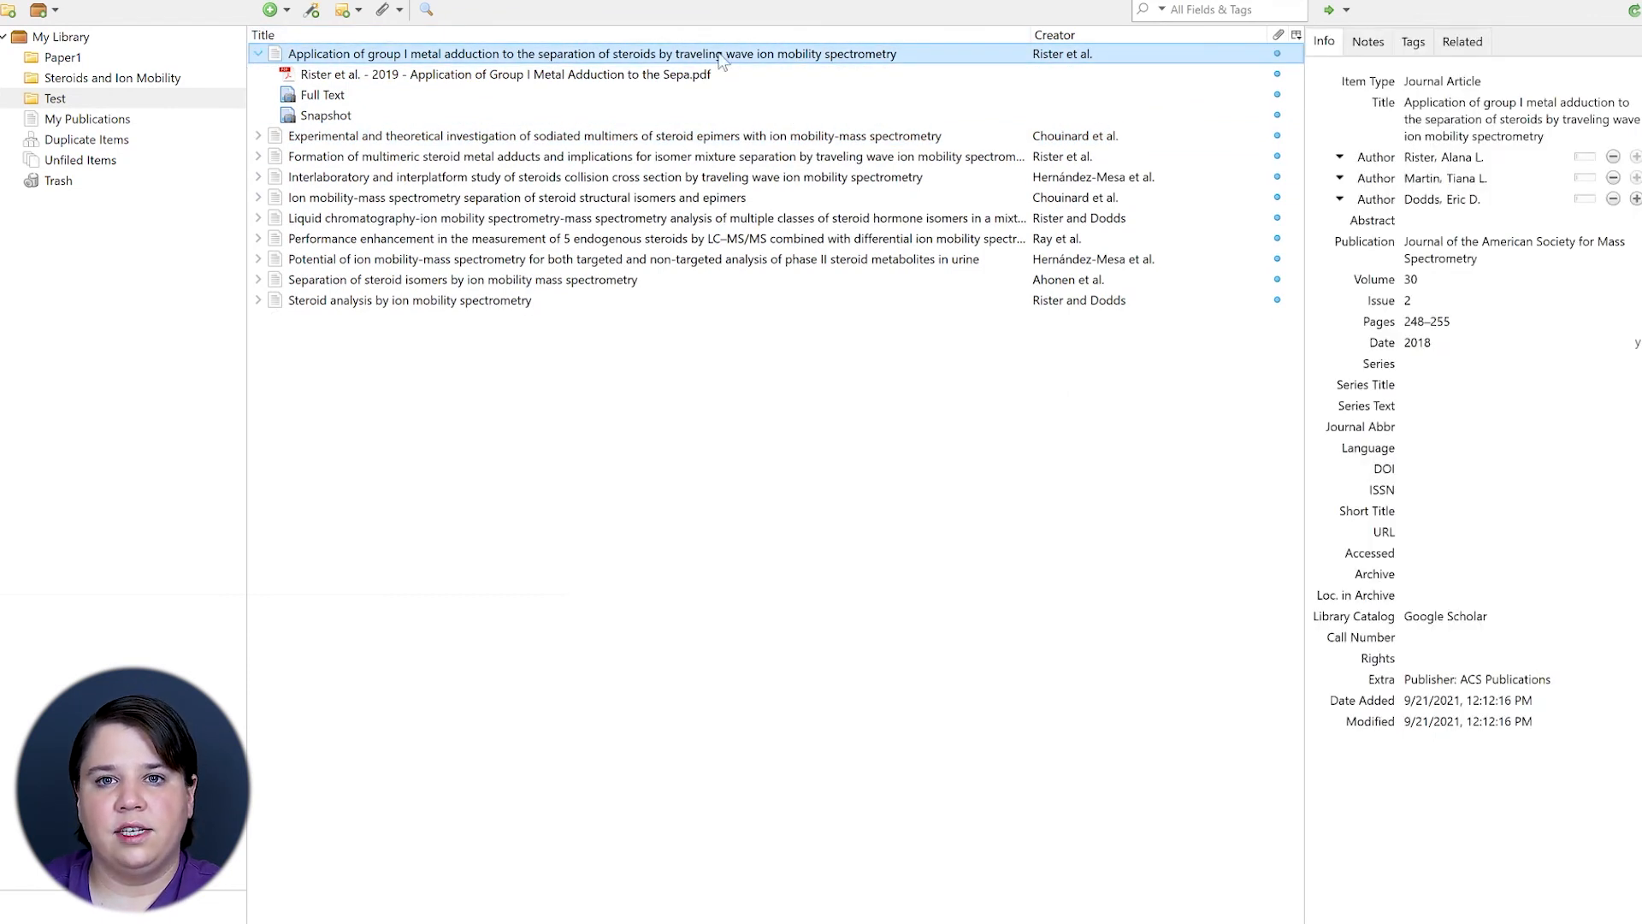